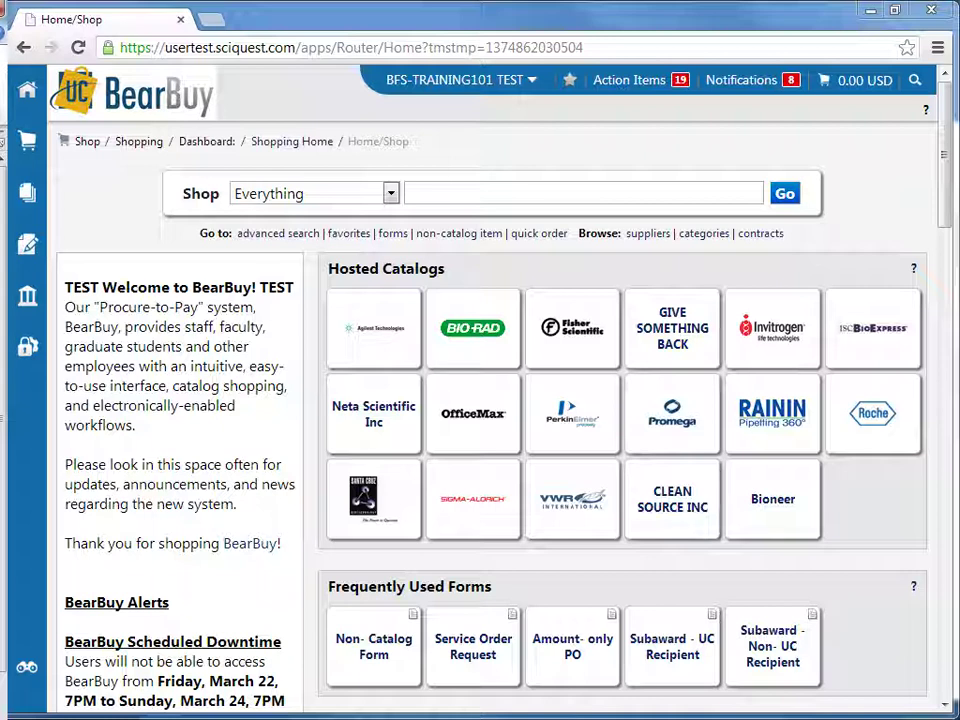
Open Search Documents from the Orders & Documents sidebar menu
mouse_move(29, 200)
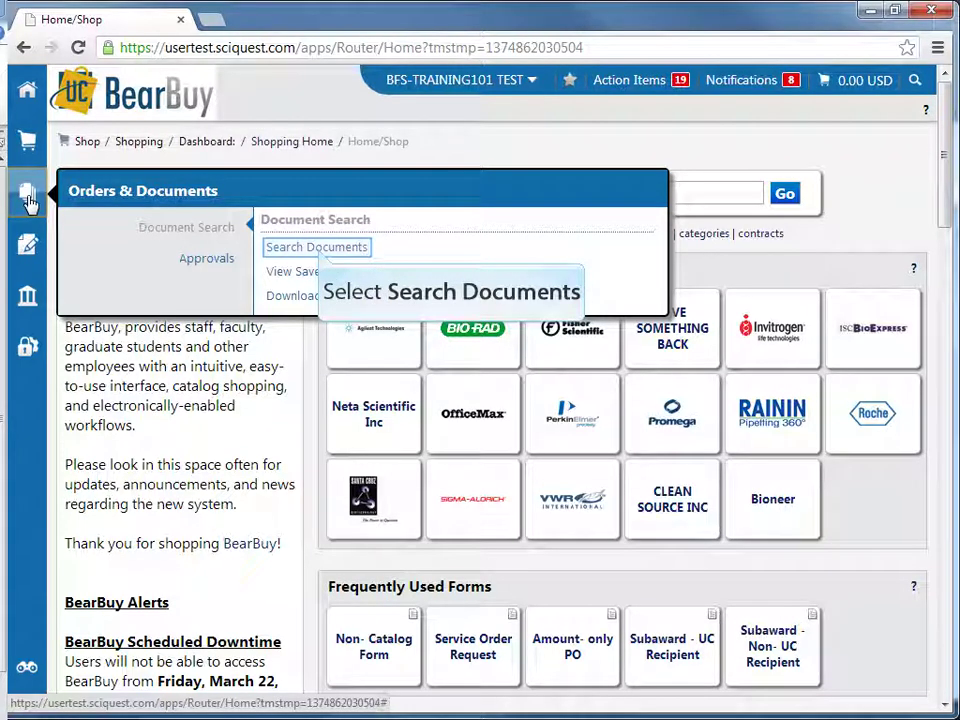
left_click(316, 246)
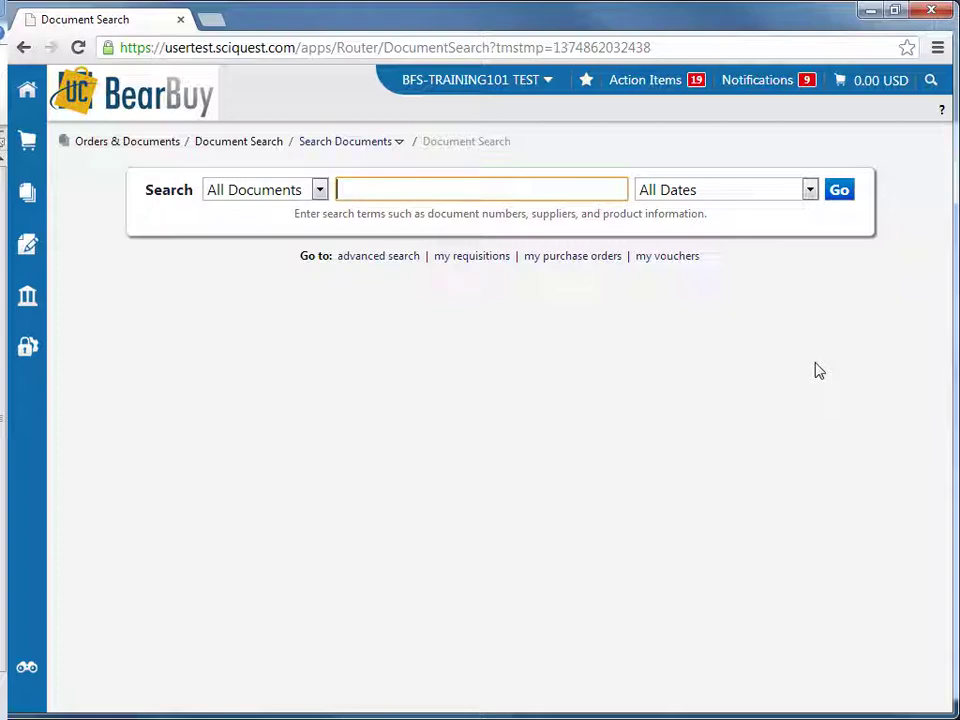
Search All Documents for BB00900323, returning purchase order BB00900323 and requisition 933862
left_click(319, 192)
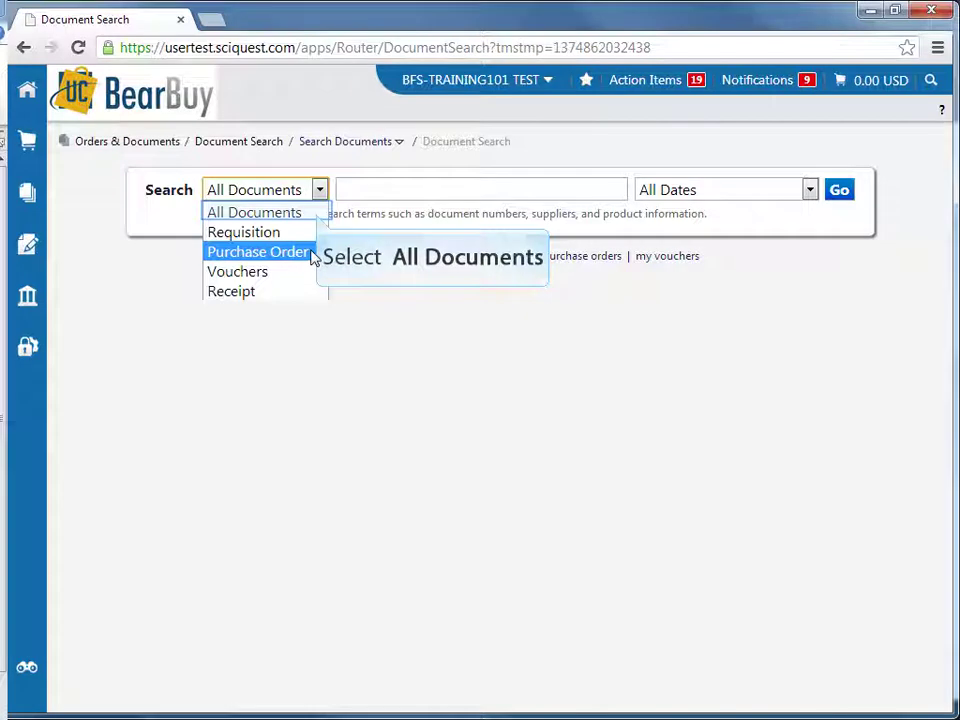
left_click(316, 214)
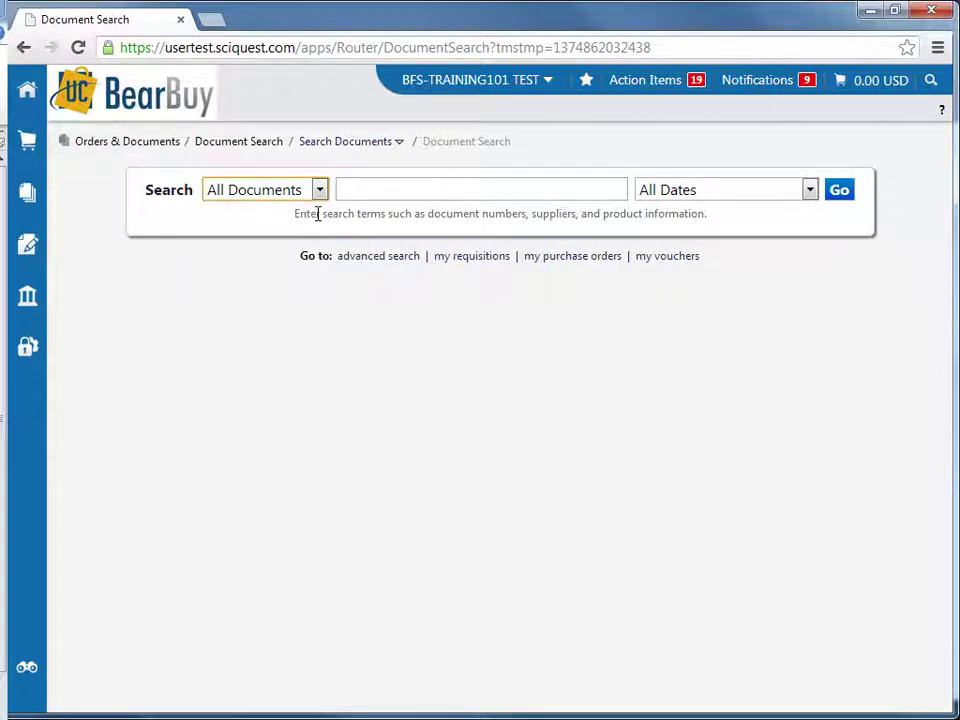
left_click(360, 186)
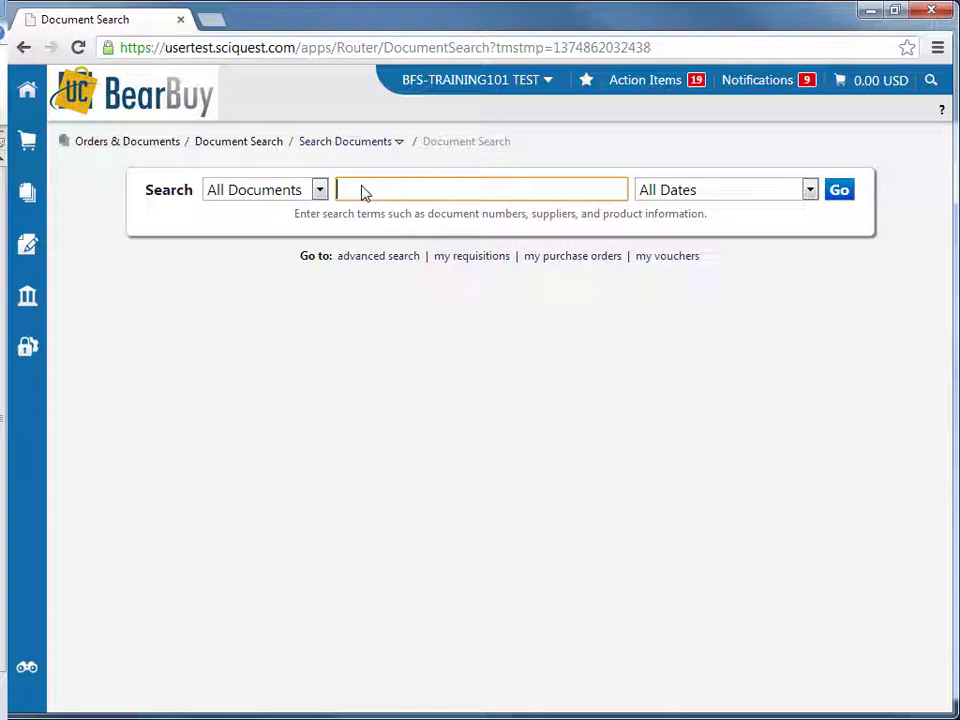
type("BB0")
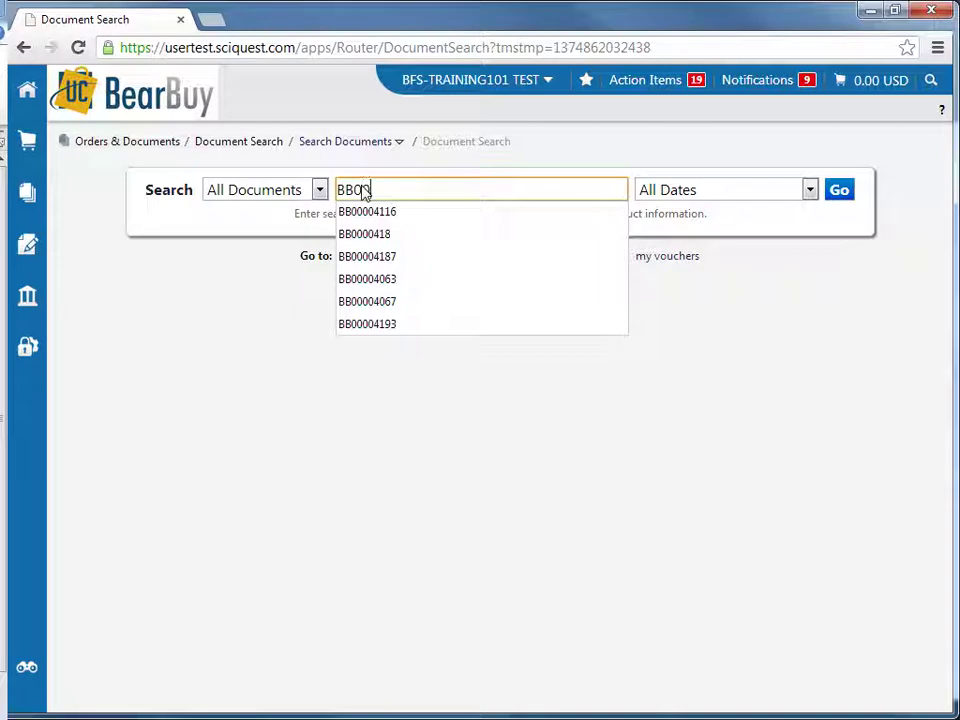
type("0900")
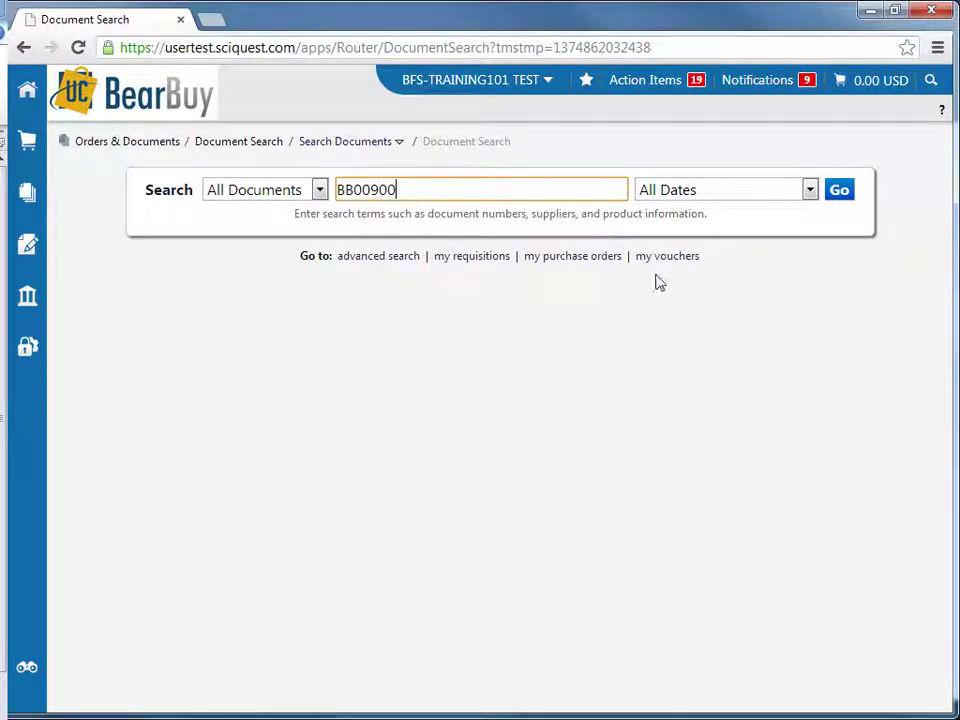
type("323")
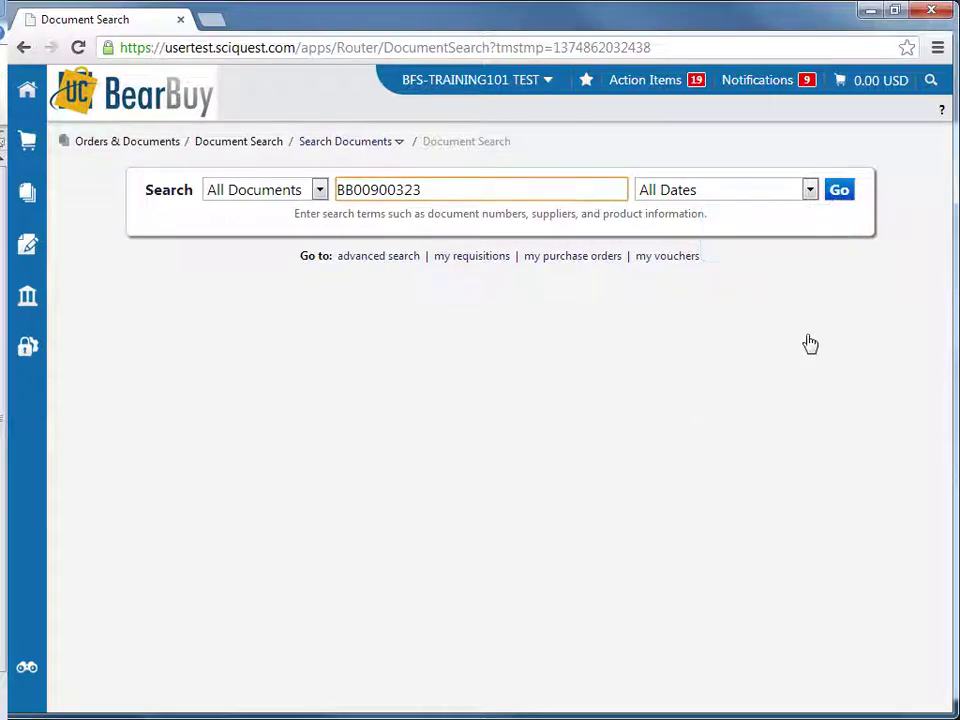
left_click(840, 192)
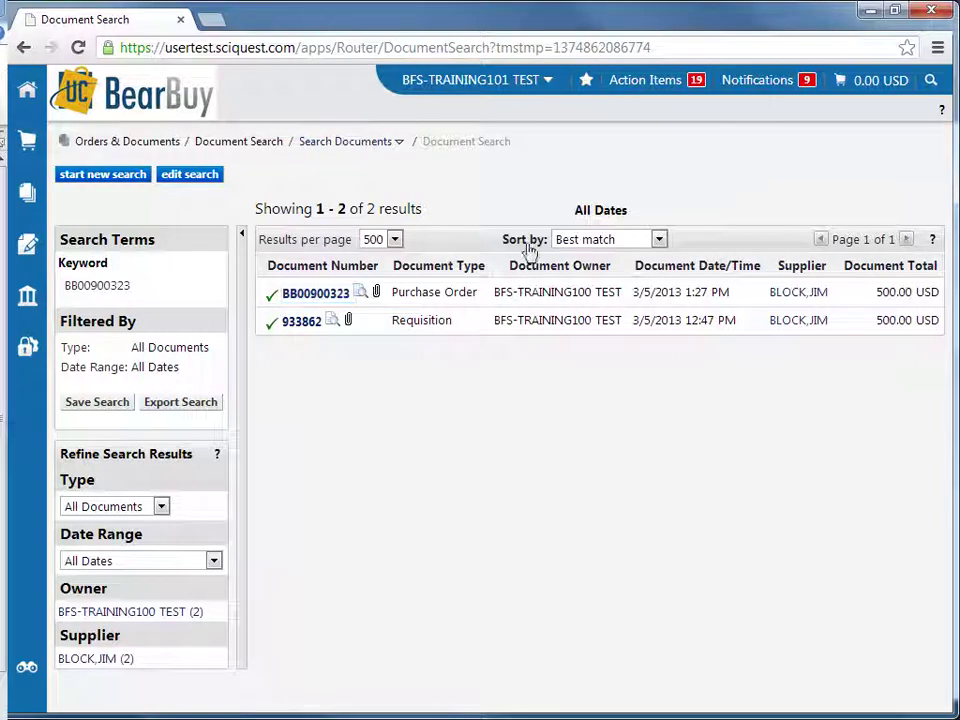
Open purchase order BB00900323 from the search results to view its Status page
left_click(316, 294)
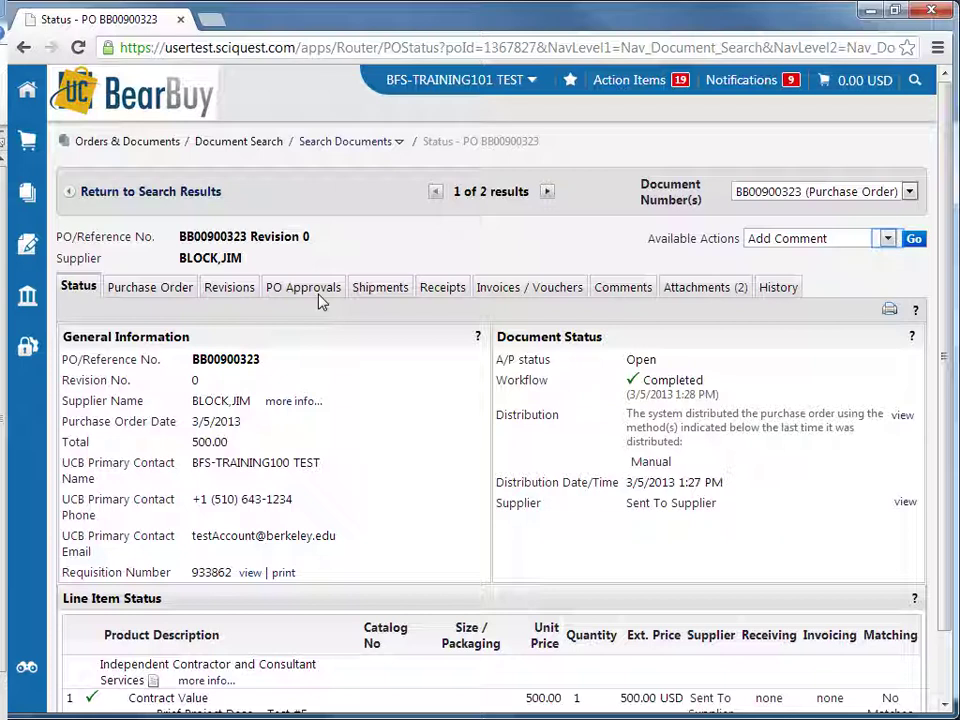
Run the Create Cost Receipt action on purchase order BB00900323
left_click(888, 240)
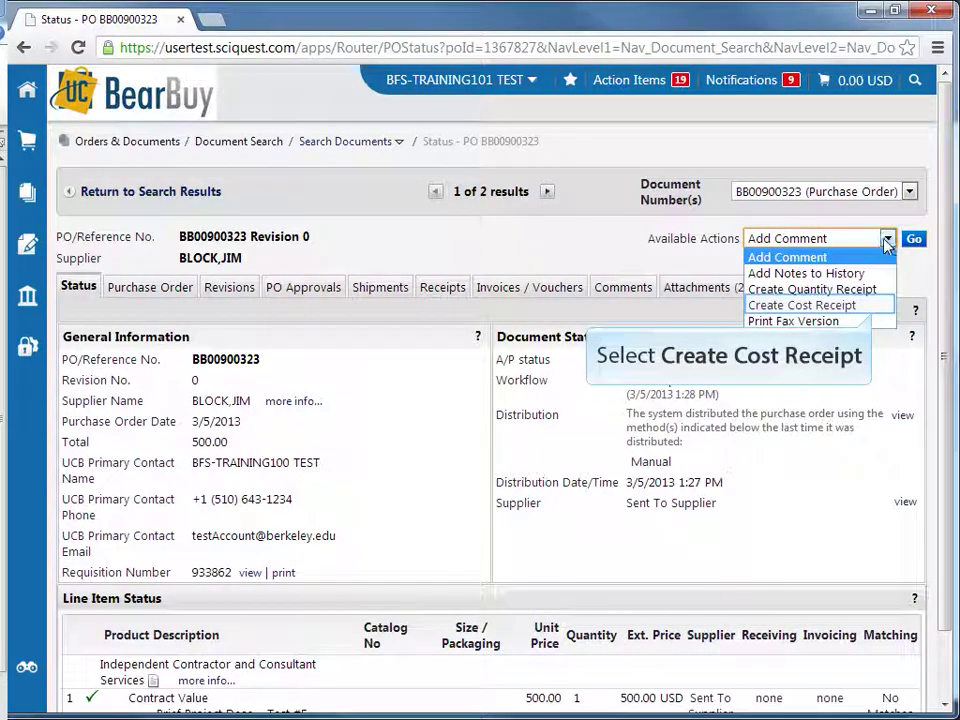
left_click(870, 306)
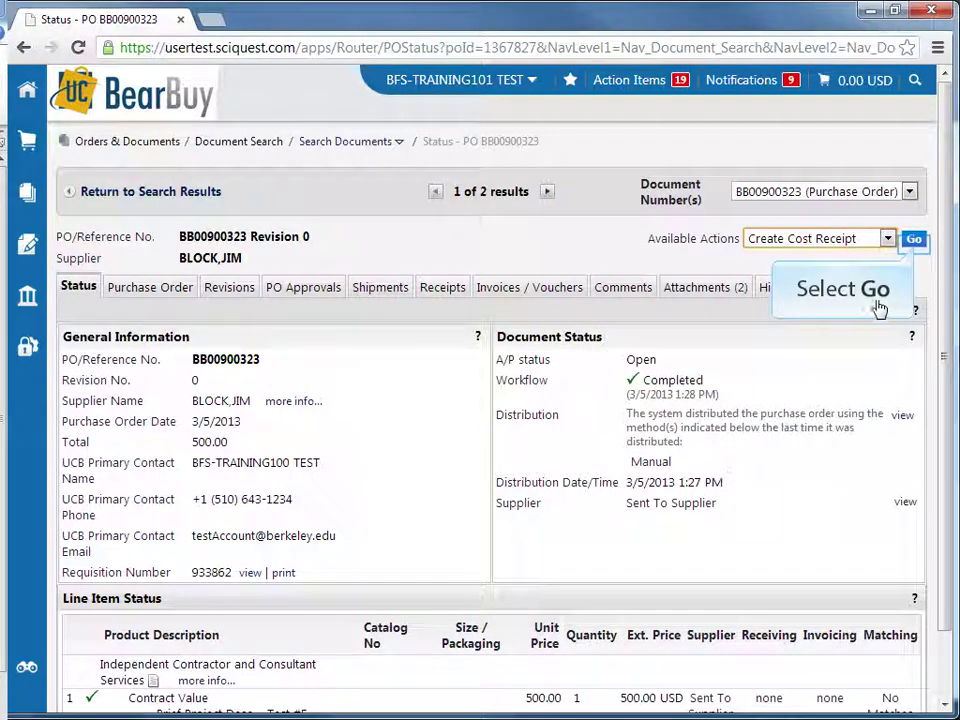
left_click(914, 241)
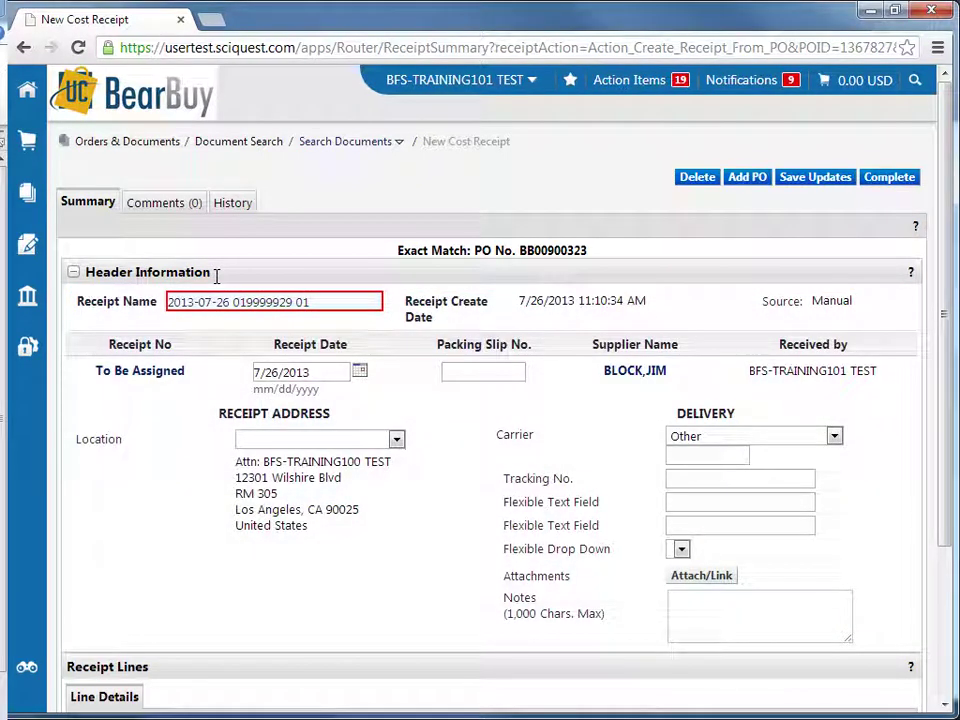
Replace the default receipt name with CSP, the supplier's name, and 07/24/13
left_click(176, 306)
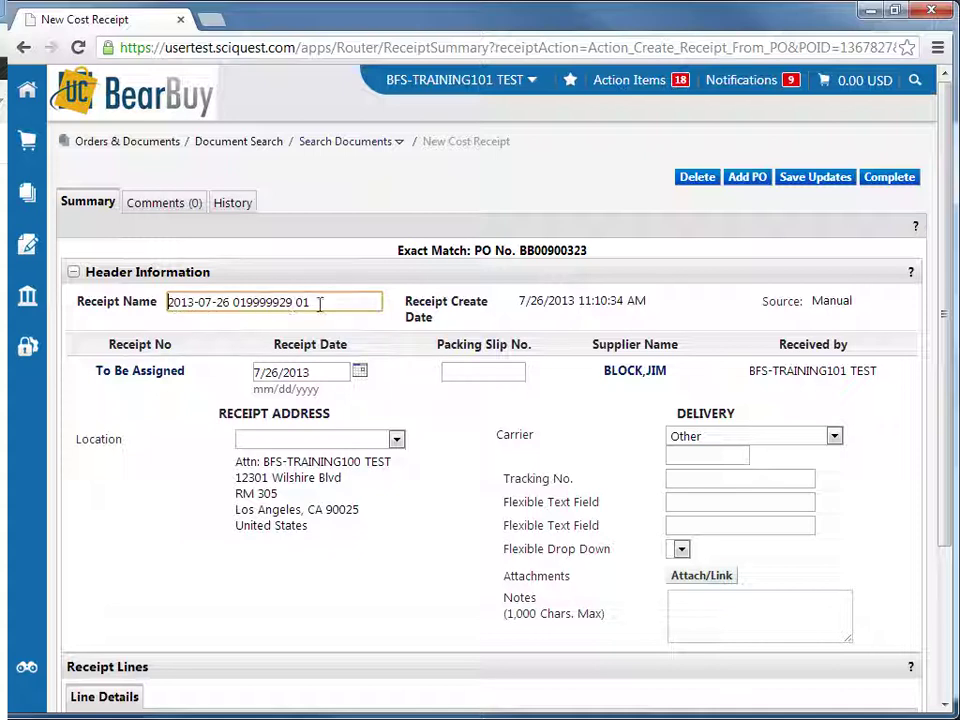
left_click_drag(338, 304, 111, 306)
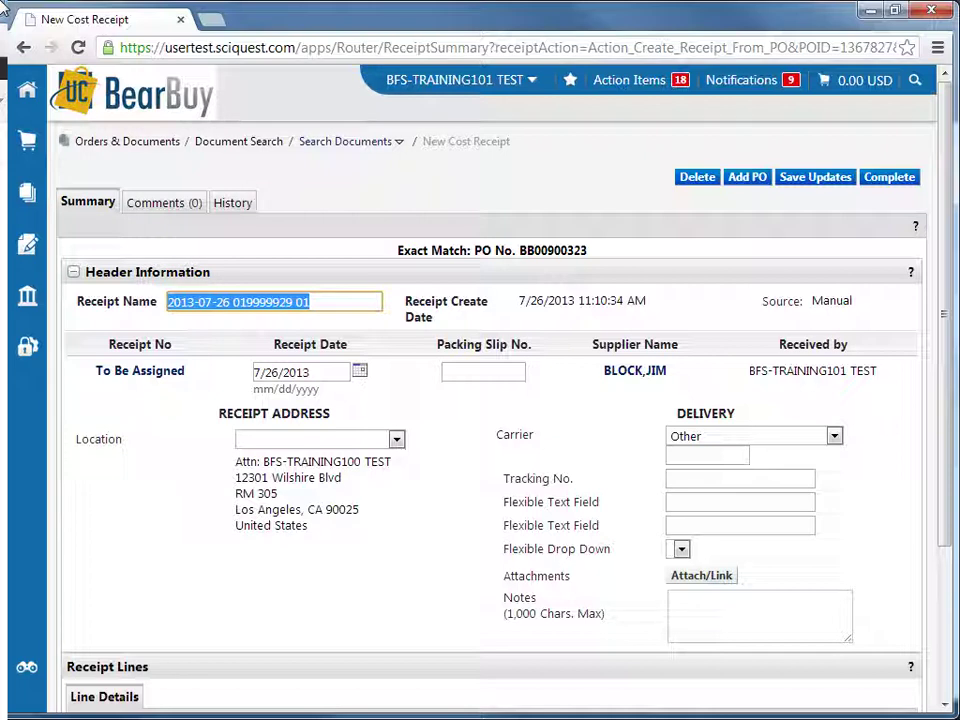
type("CSP")
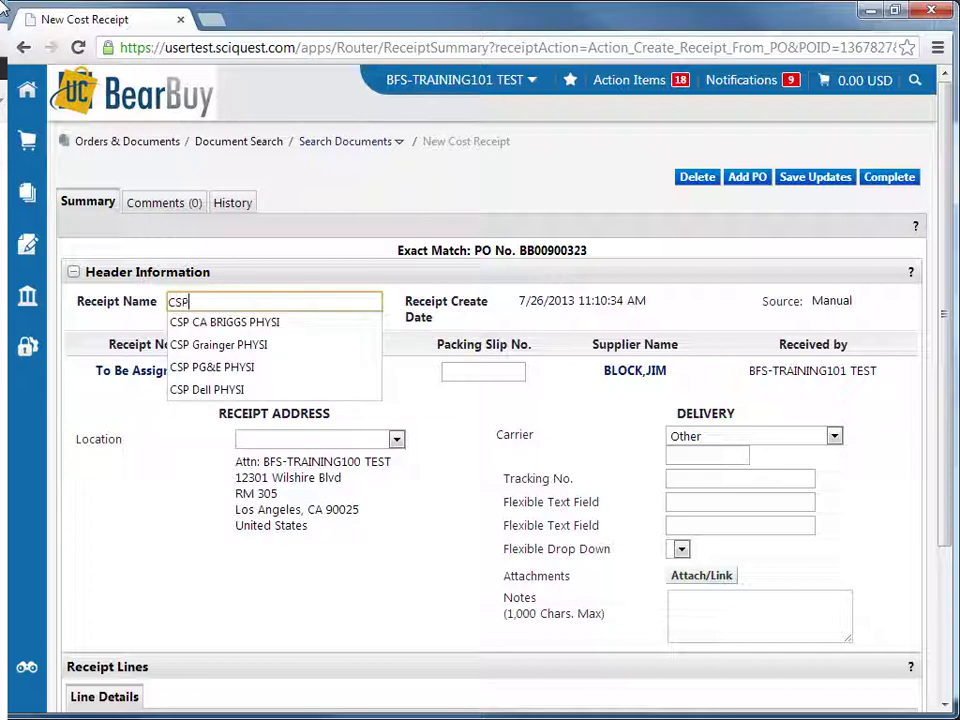
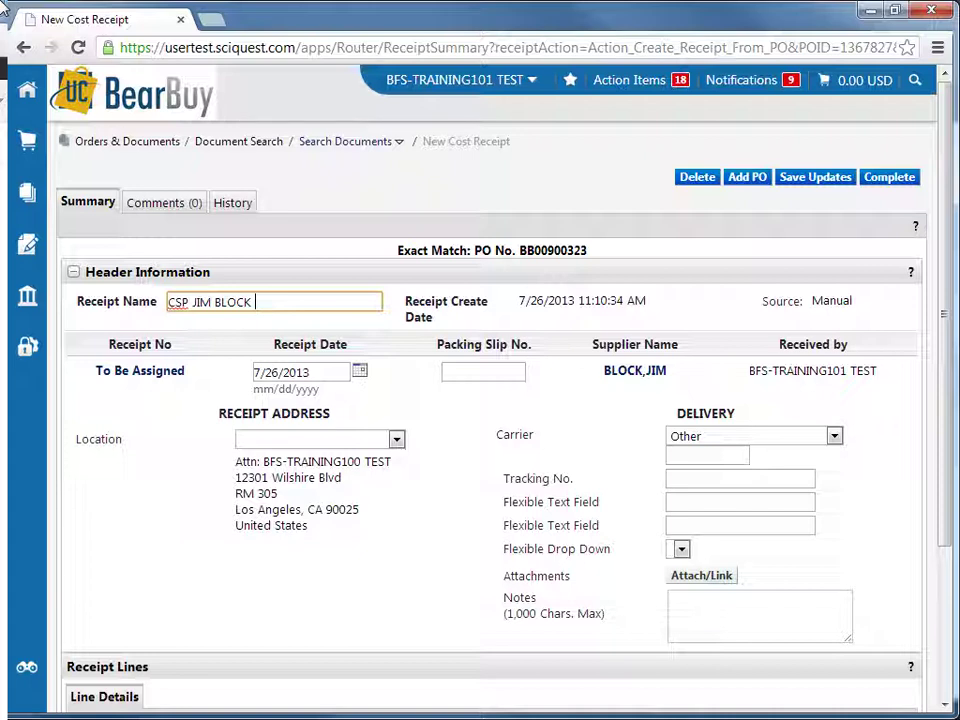
type("07/24/13")
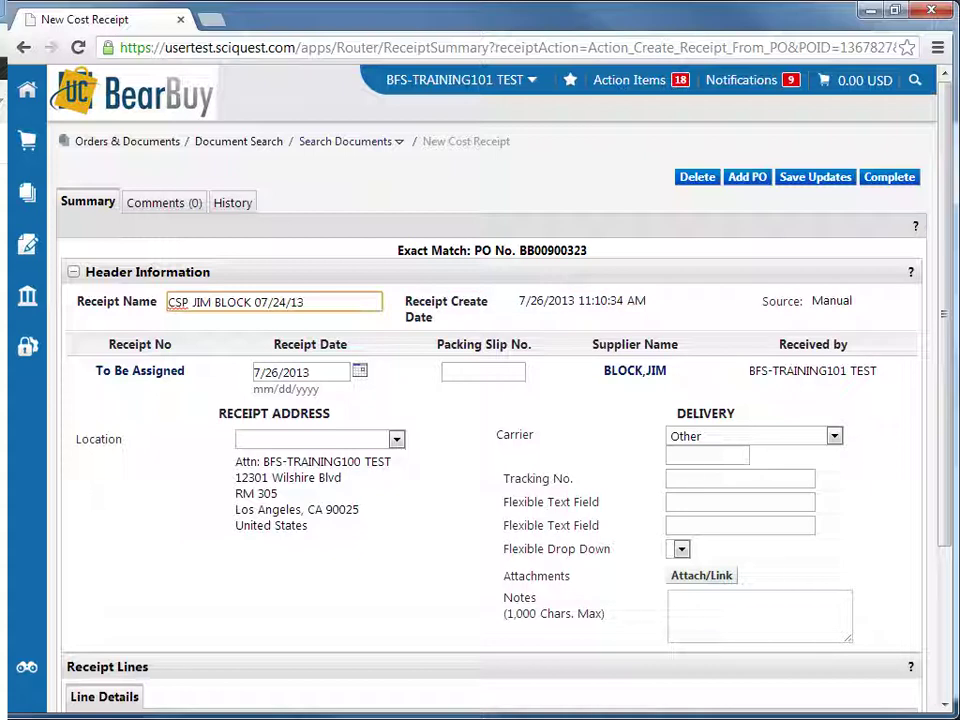
left_click(451, 540)
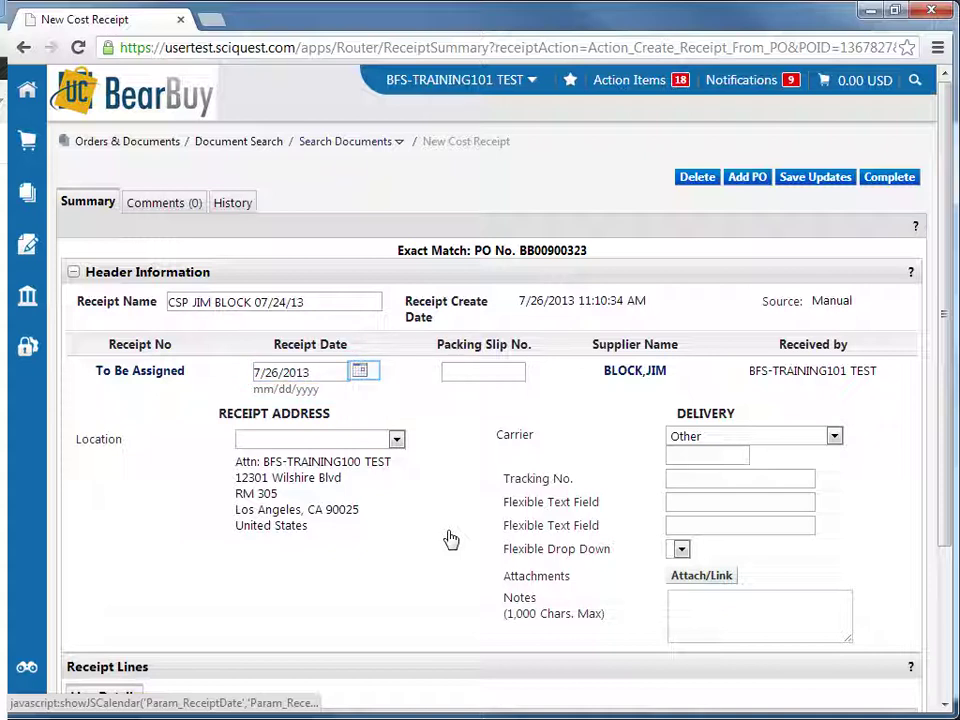
Pick July 24 in the Receipt Date calendar so it reads 07/24/2013
left_click(360, 372)
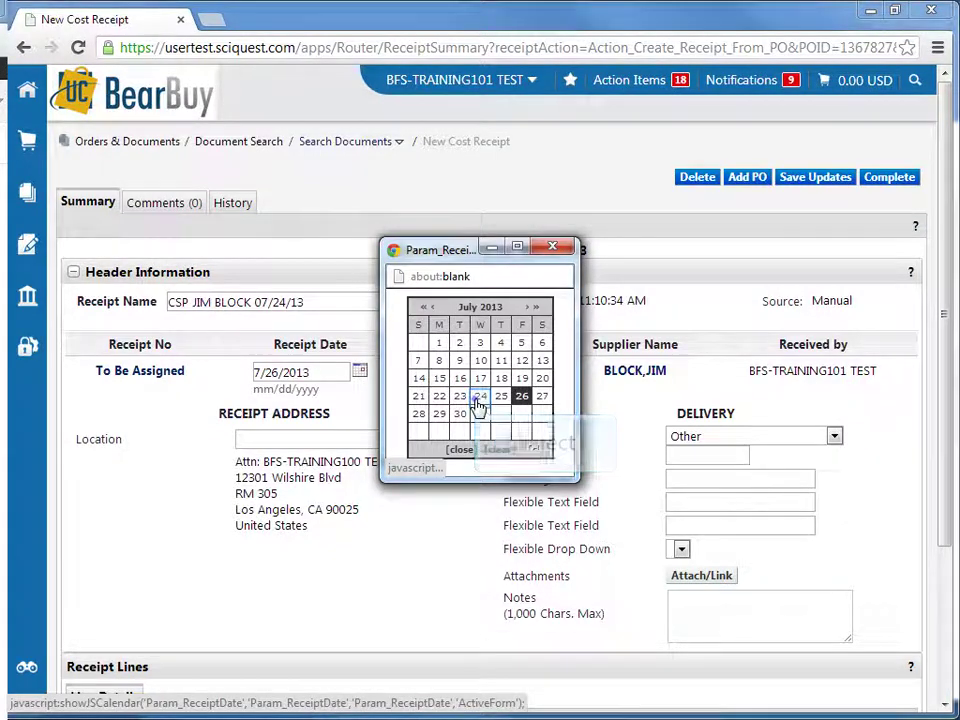
left_click(481, 394)
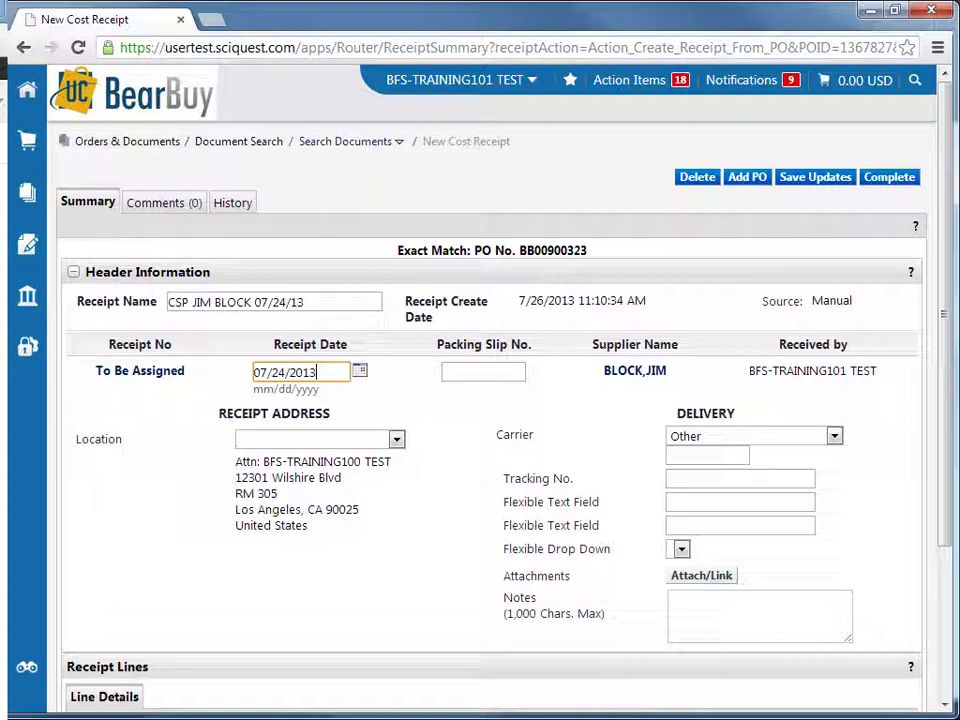
left_click(478, 407)
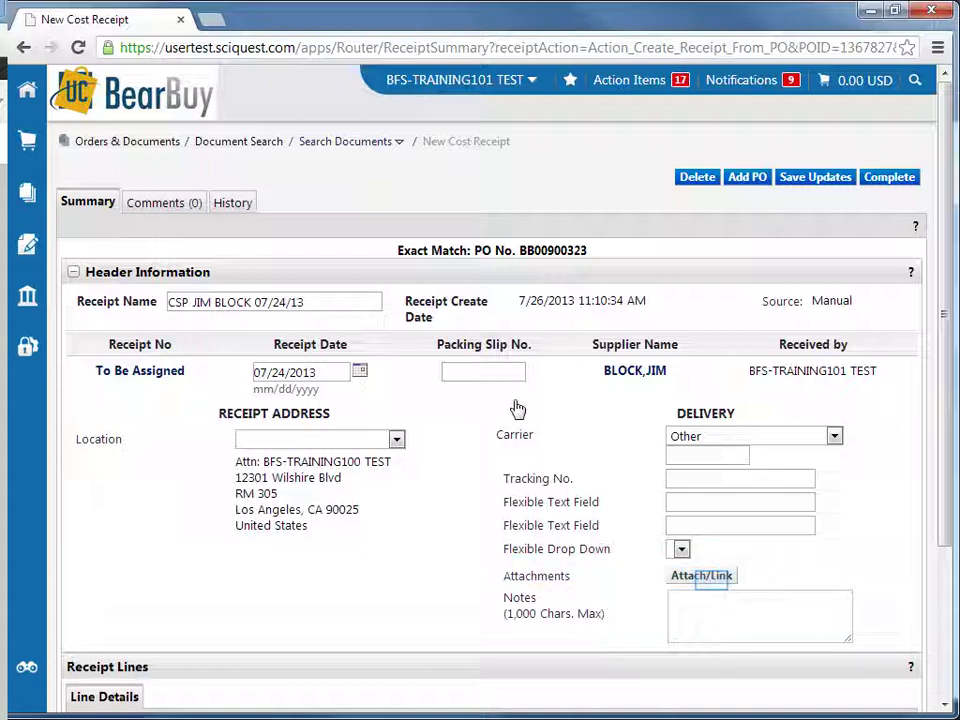
left_click(703, 577)
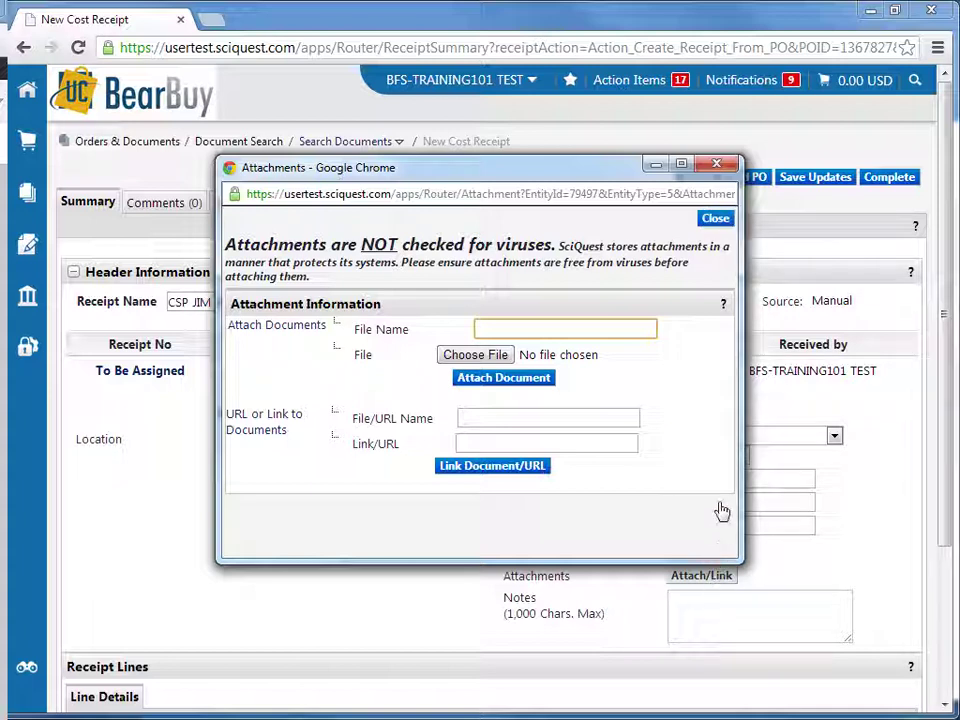
left_click(716, 219)
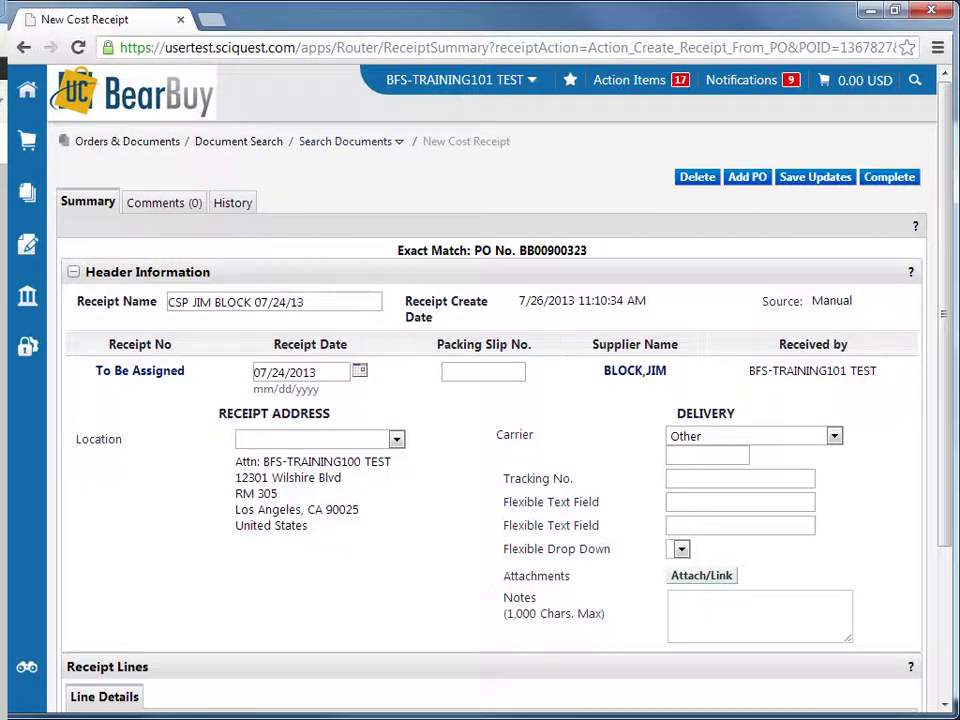
scroll(857, 516, "down", 3)
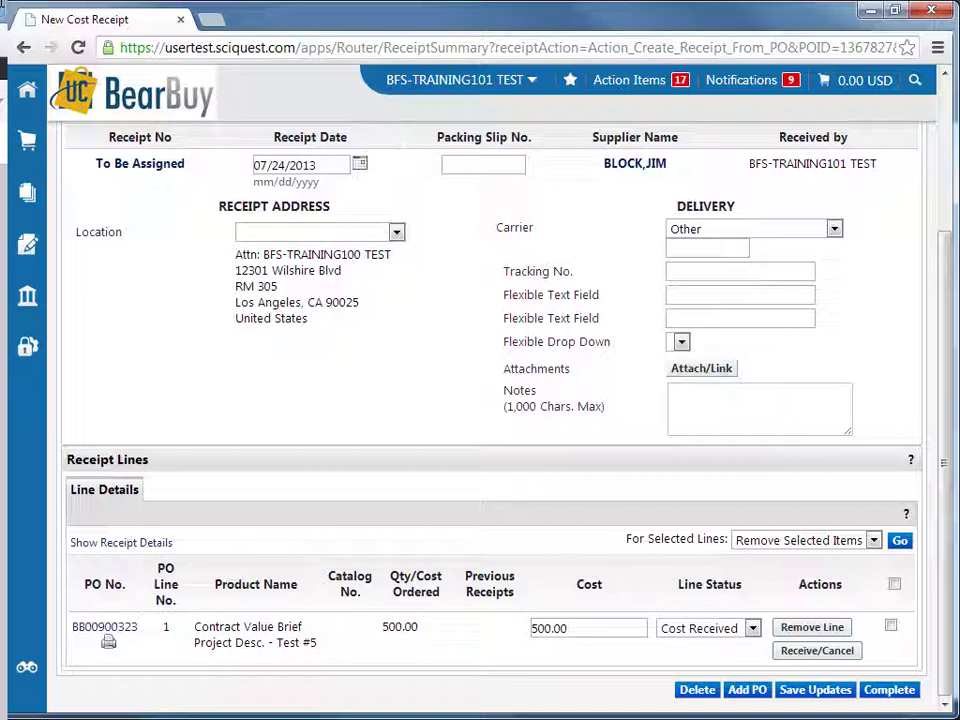
Change the line cost from 500.00 to 250.00, save, and complete receipt No. 79497
left_click(607, 630)
type("250")
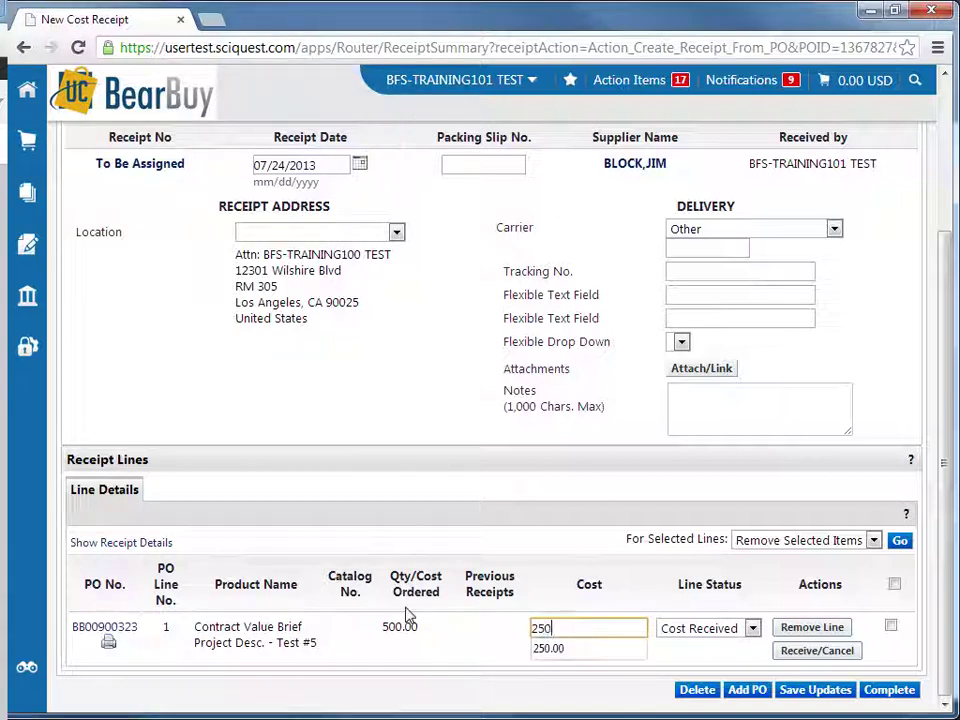
left_click(580, 649)
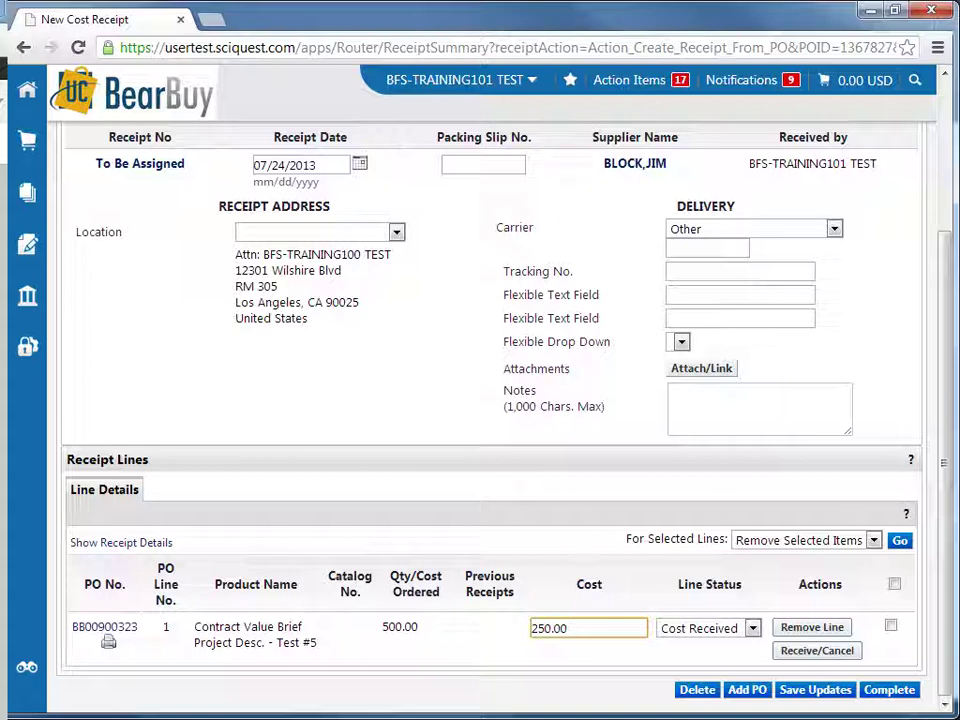
left_click(585, 660)
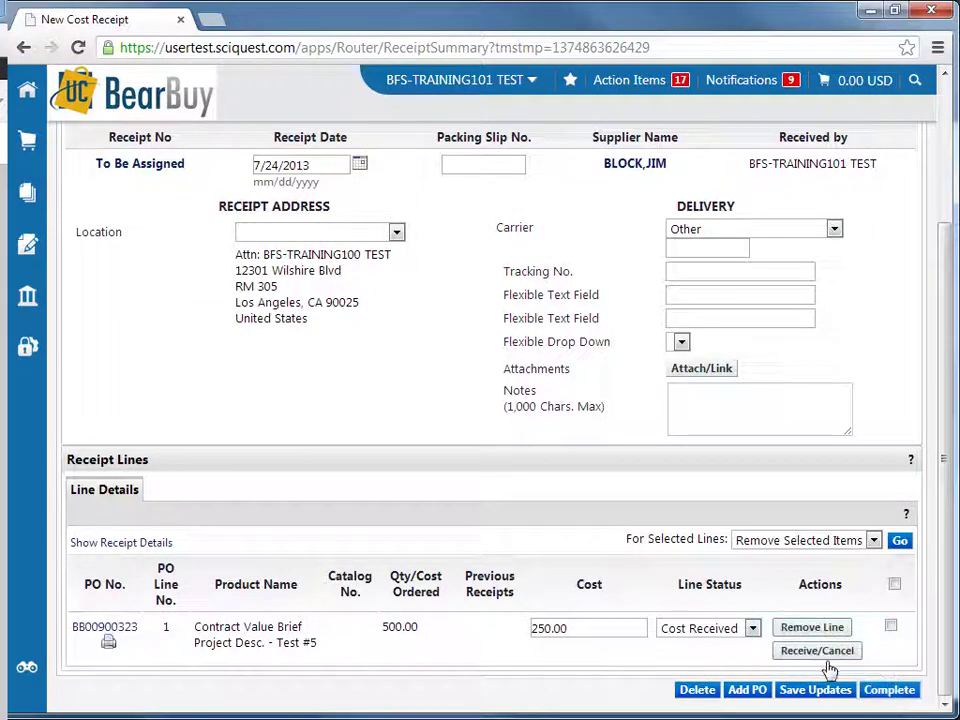
left_click(896, 696)
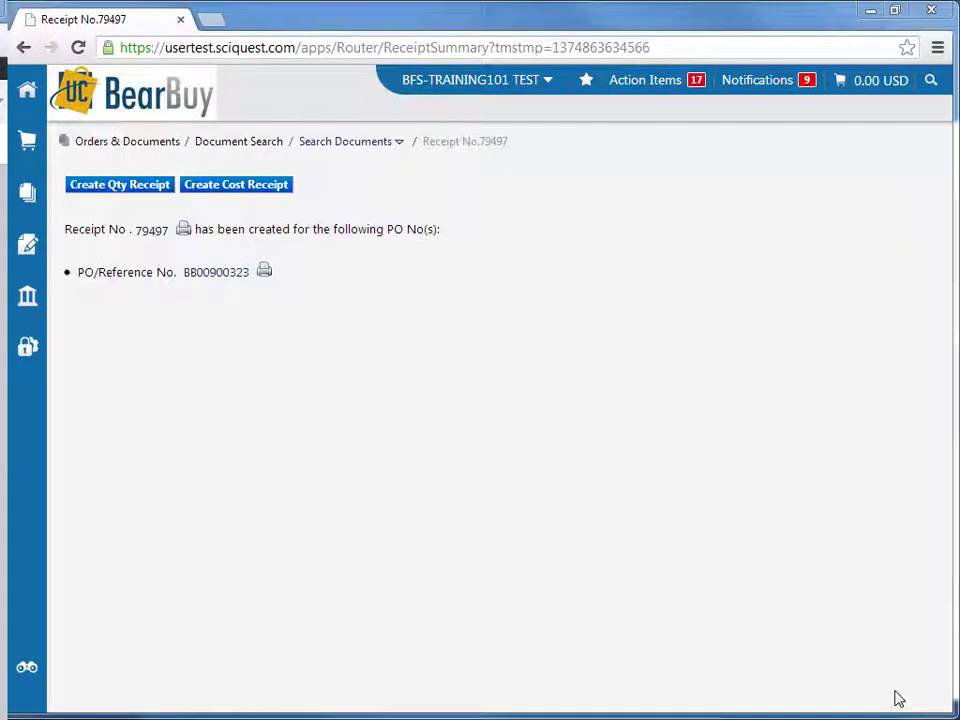
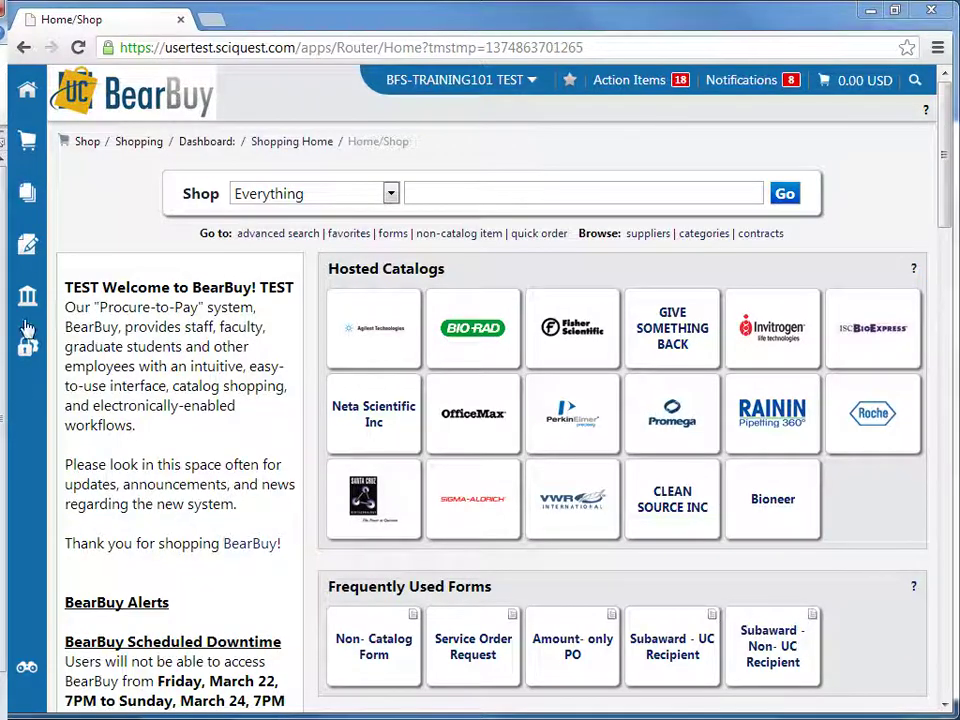
Go through the Accounts Payable Invoices & Receipts menu to the receipt search page
mouse_move(33, 200)
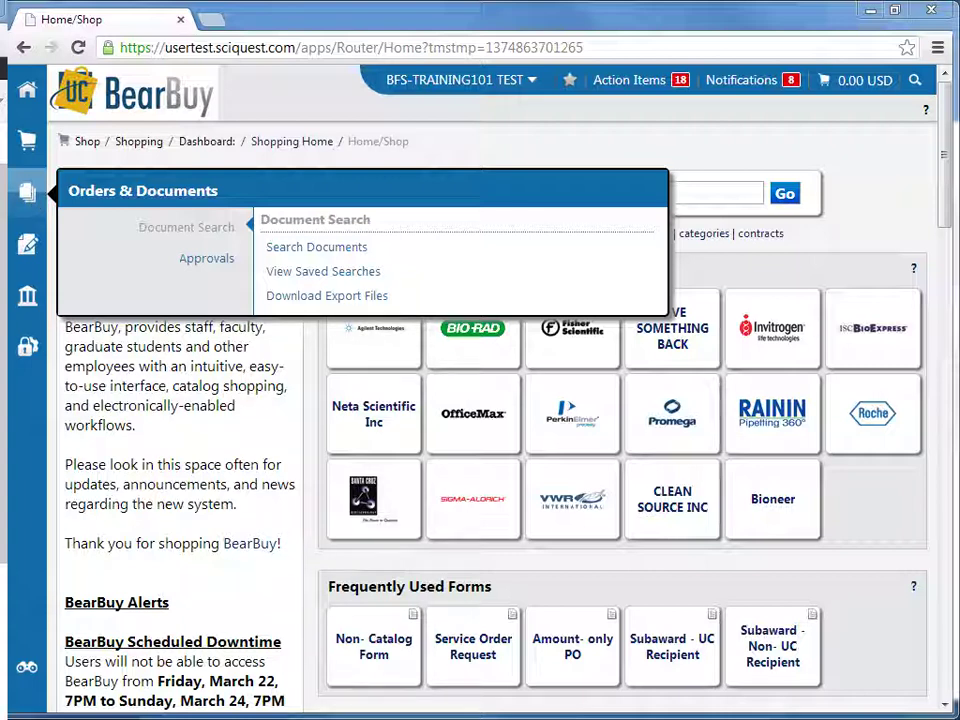
mouse_move(206, 258)
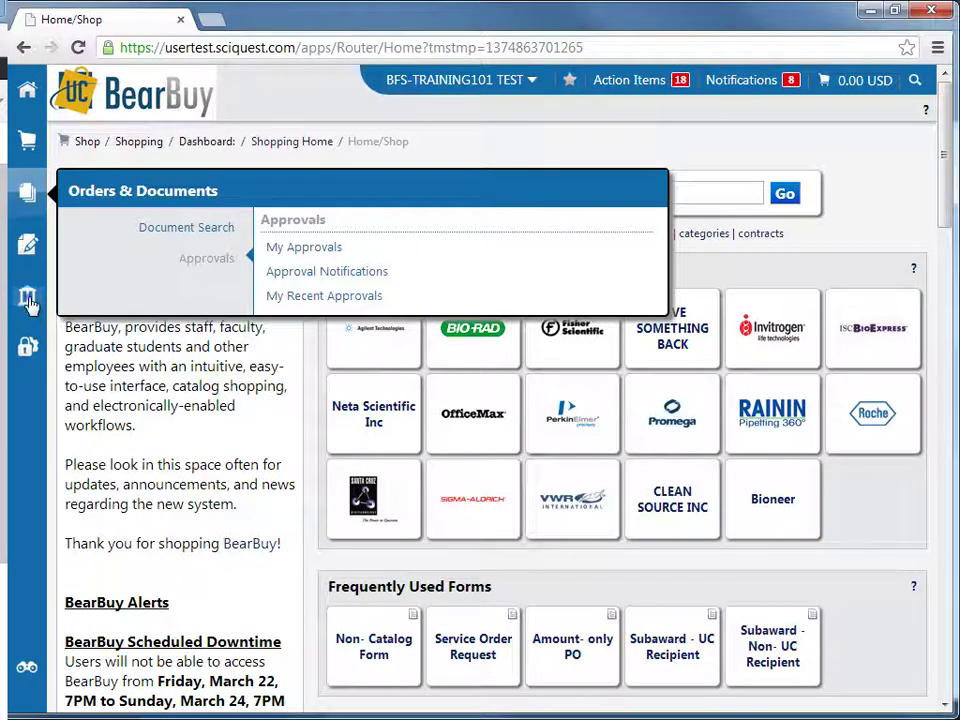
mouse_move(27, 295)
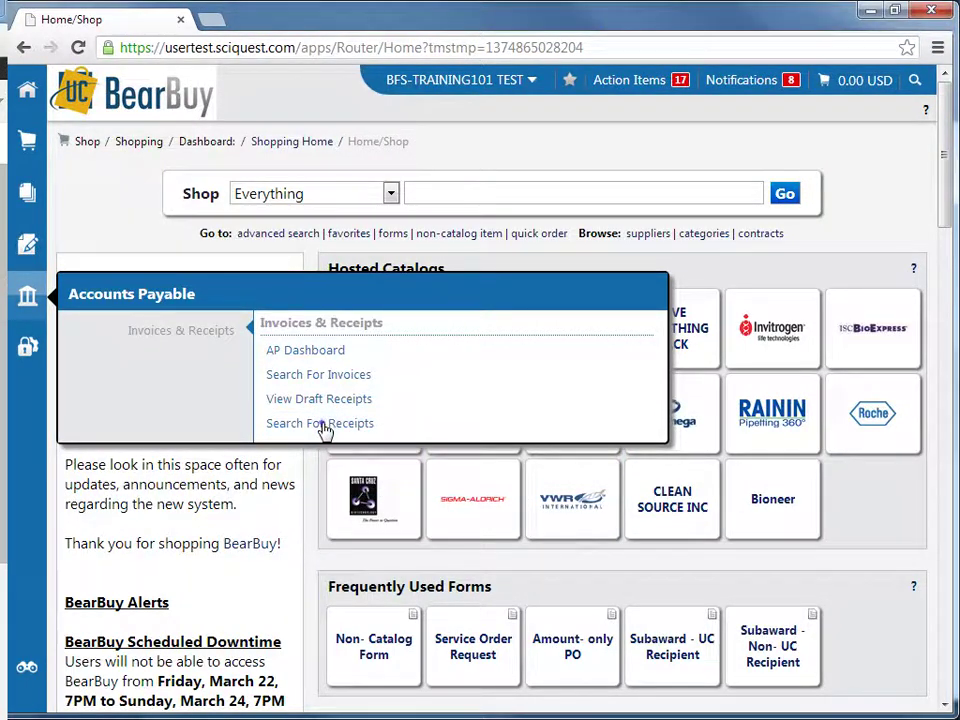
left_click(322, 424)
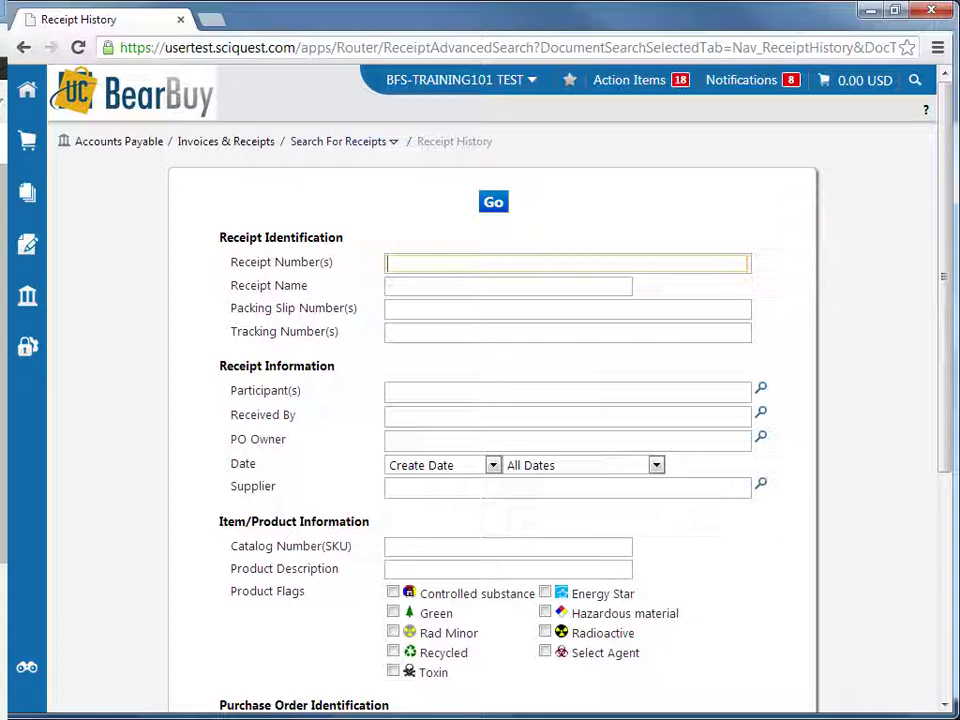
Search receipt history for receipt number 57507
left_click(322, 430)
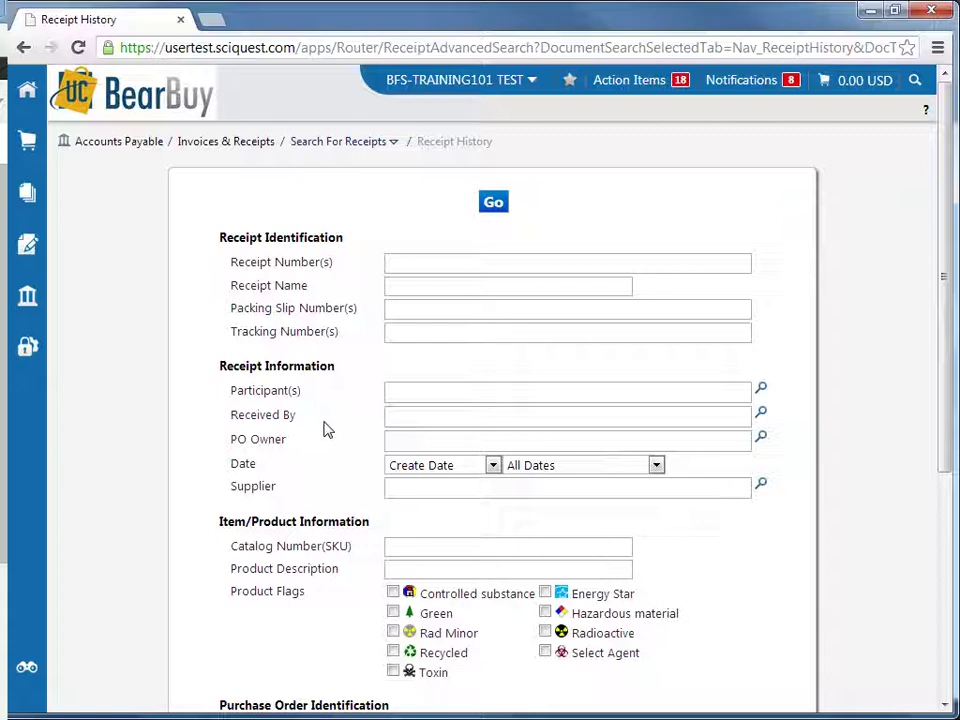
scroll(327, 426, "down", 4)
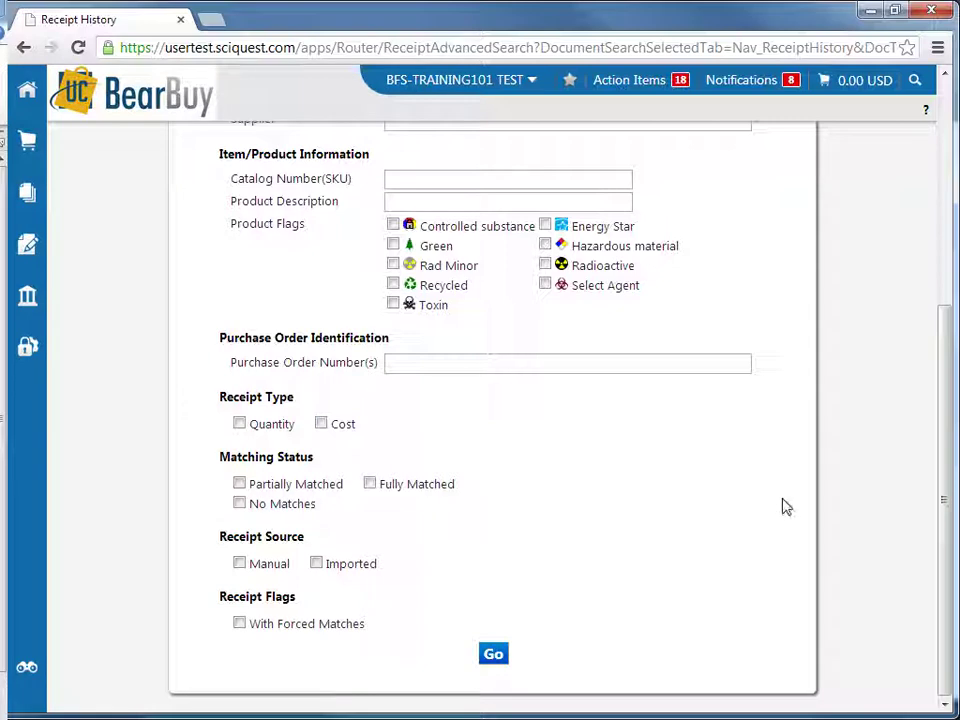
scroll(859, 630, "up", 5)
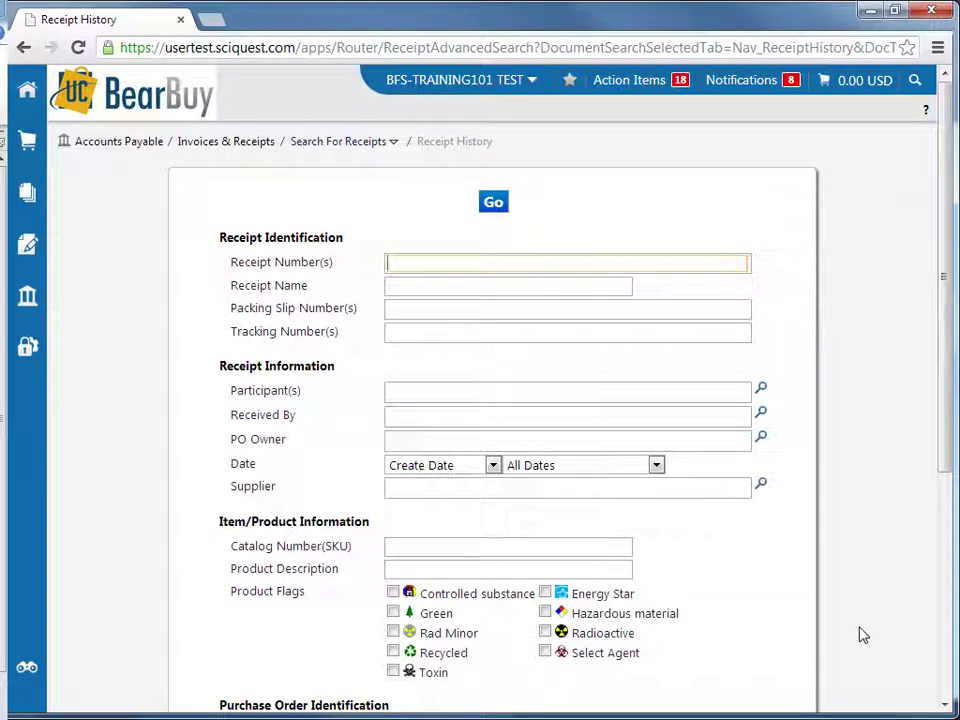
left_click(496, 261)
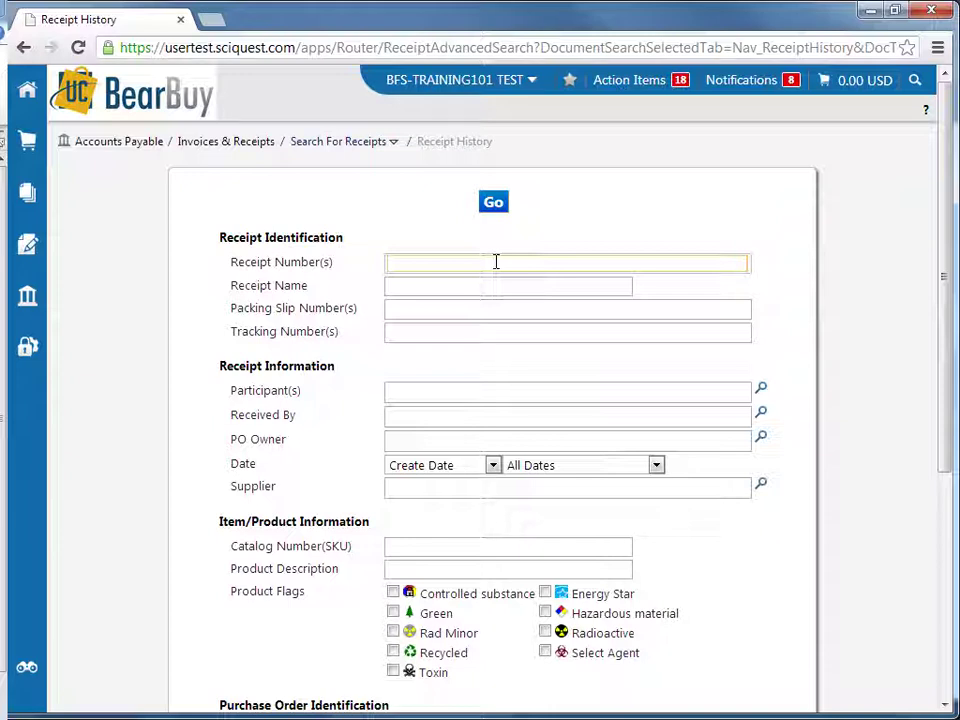
type("57507")
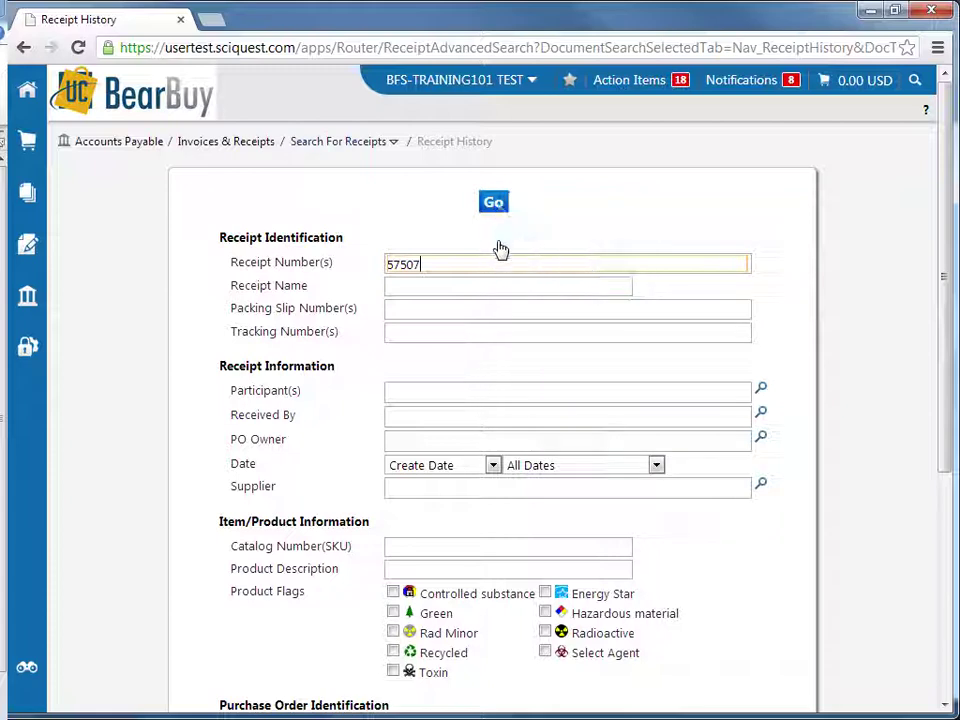
left_click(494, 204)
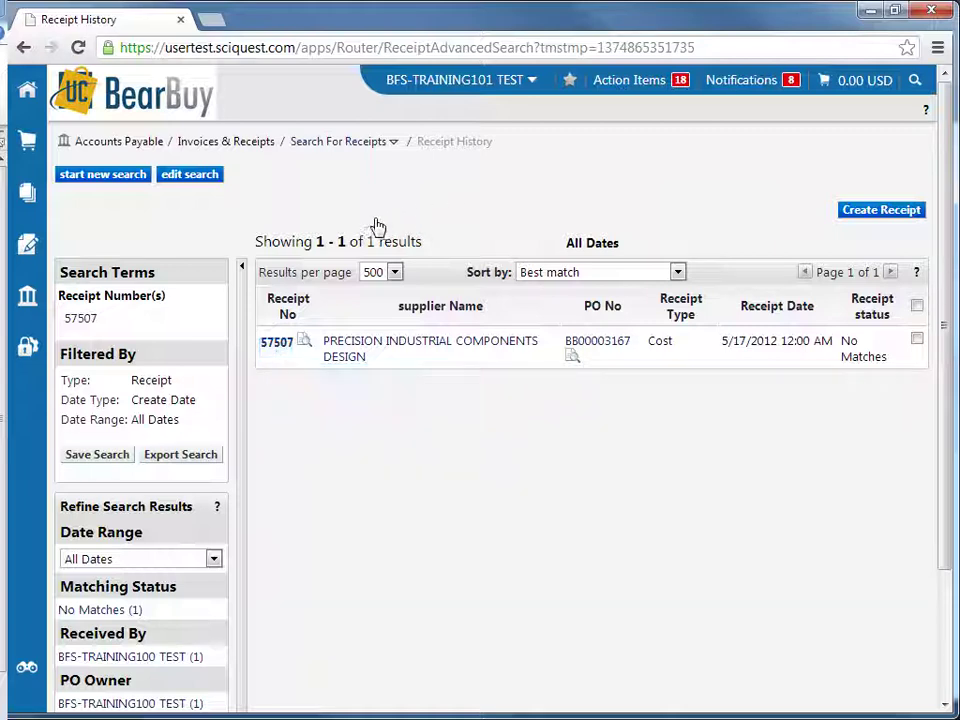
Open receipt 57507 from the search results
left_click(277, 343)
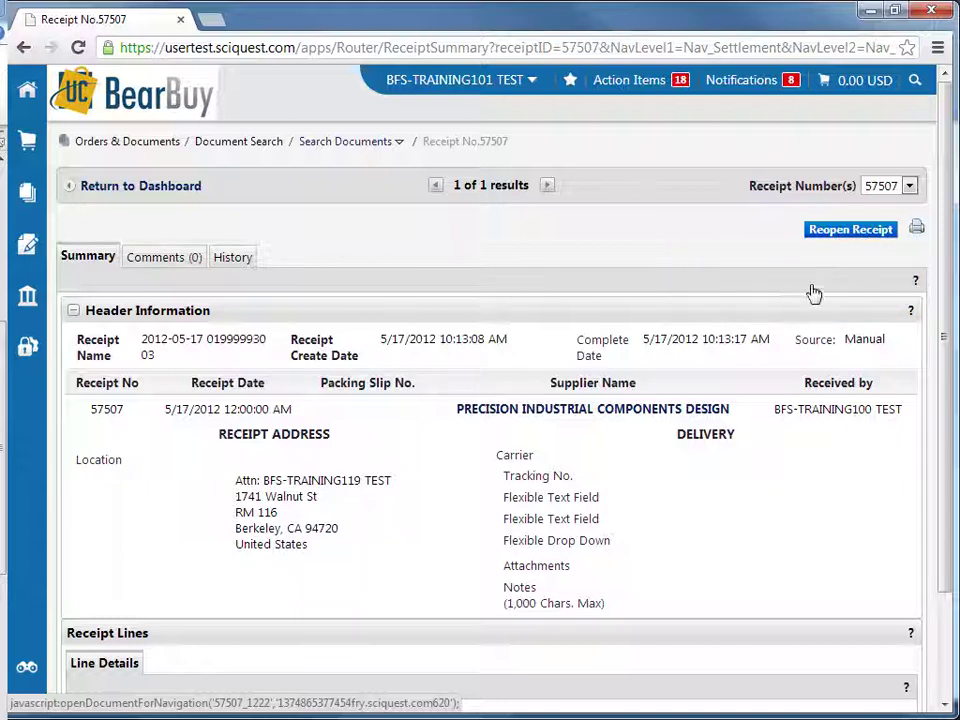
Confirm reopening receipt 57507 and enter the reason 'Reopening receipt to correct amount received.'
left_click(852, 236)
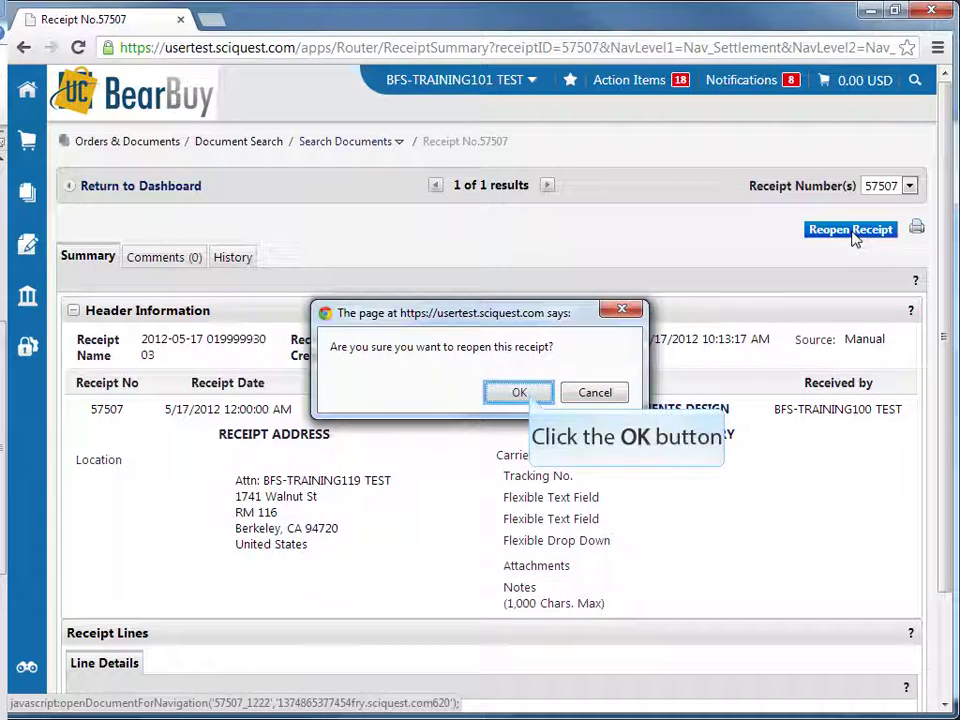
left_click(520, 393)
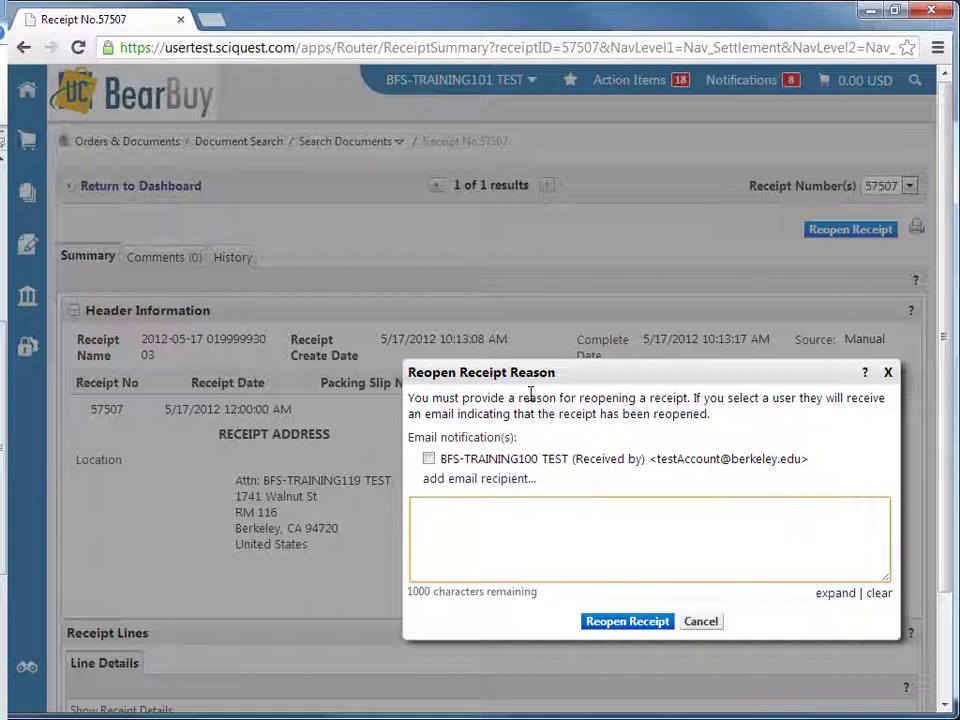
type("Reope")
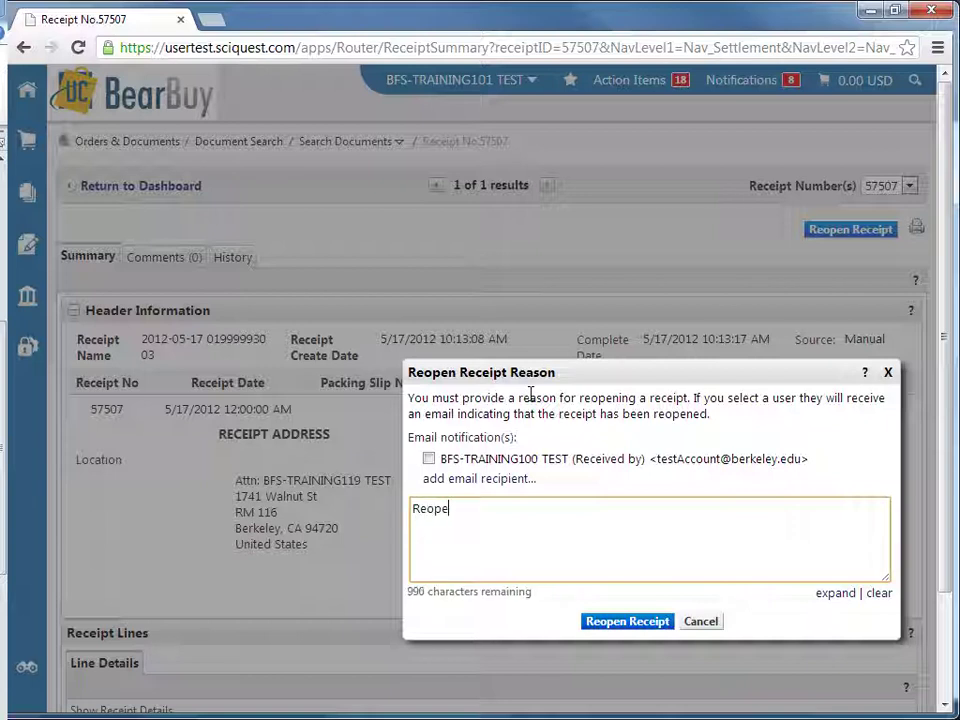
type("ning receipt to c")
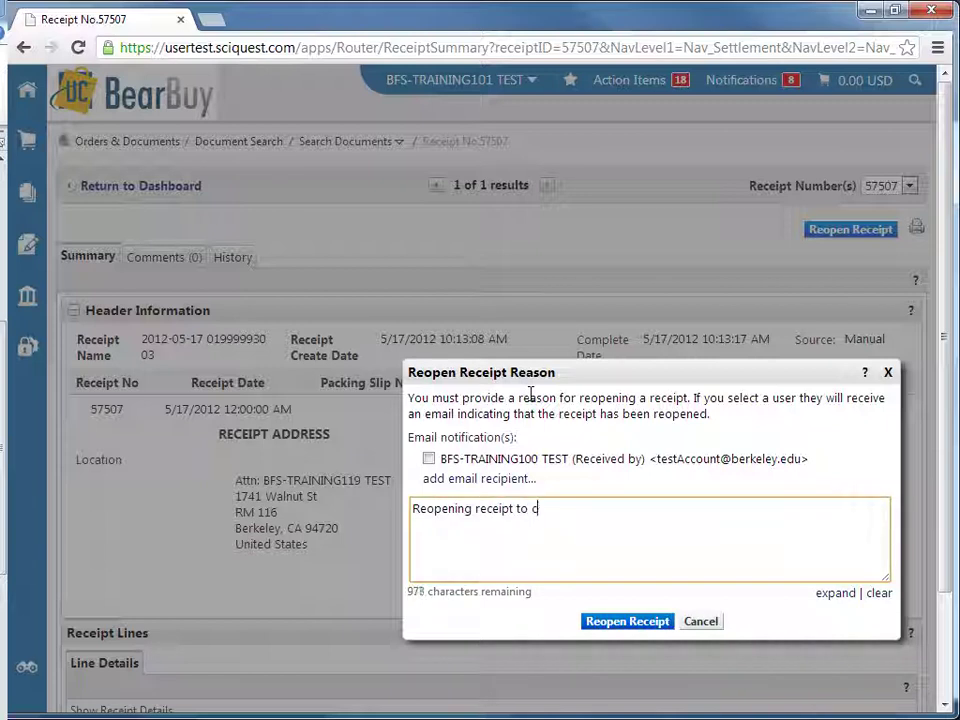
type("orrect amount")
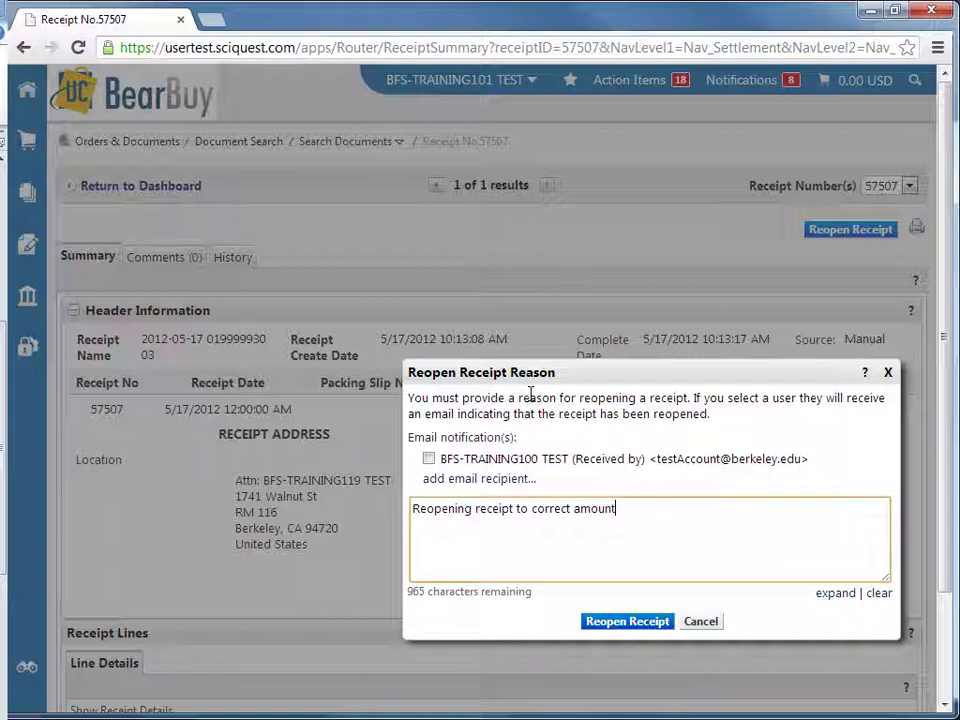
type(" received.")
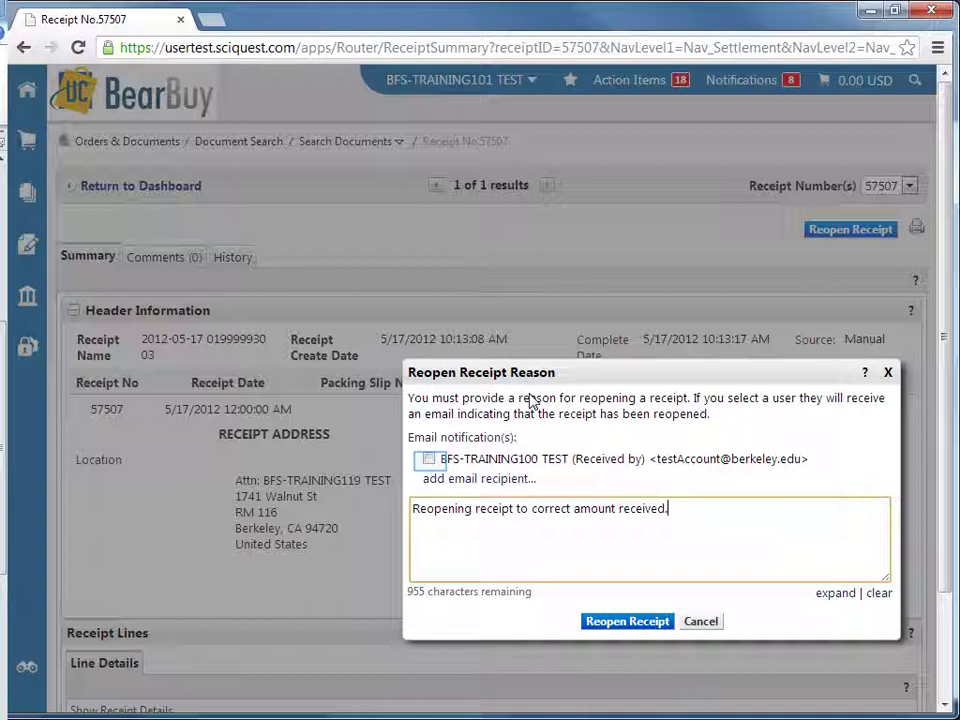
Turn on the email notification to the receiver and reopen receipt 57507
left_click(429, 459)
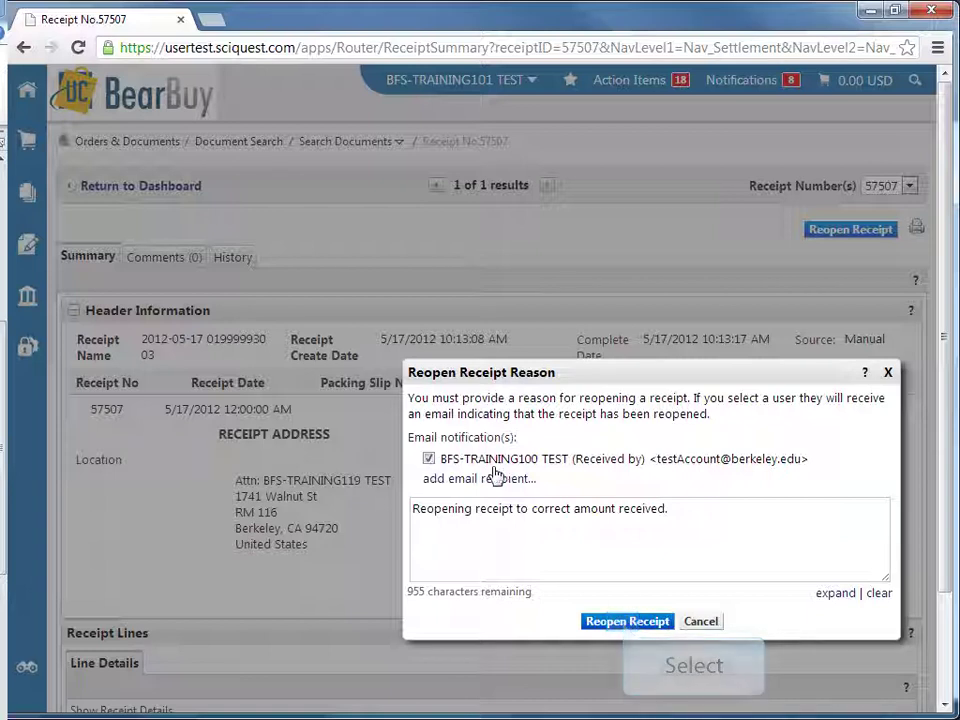
left_click(625, 621)
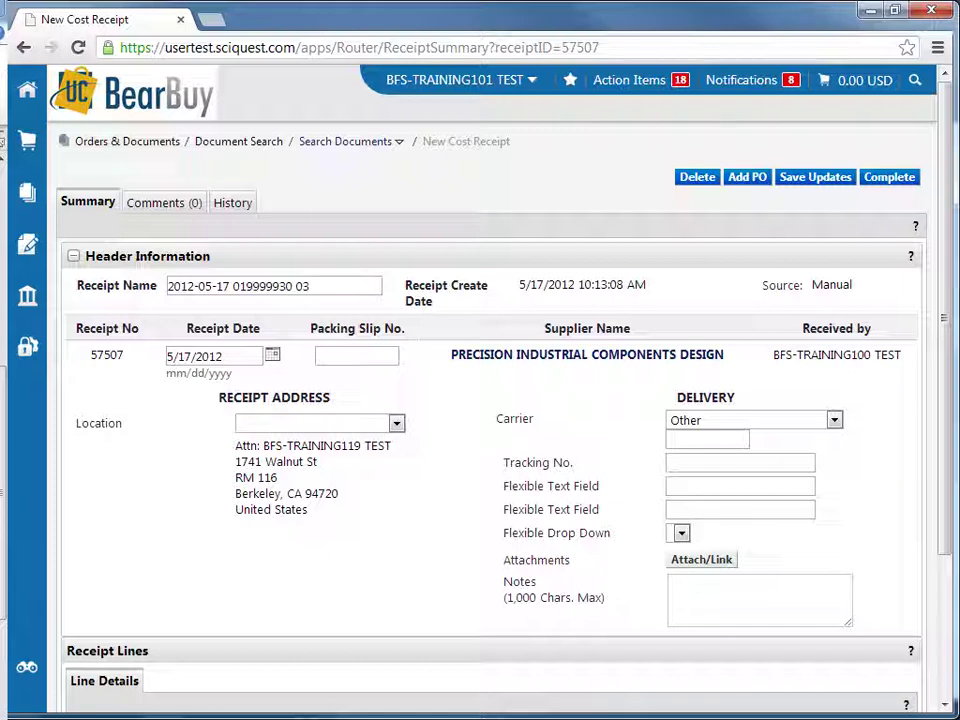
Change the line cost from 500.00 to 50.00, save, and complete receipt 57507
scroll(447, 491, "down", 2)
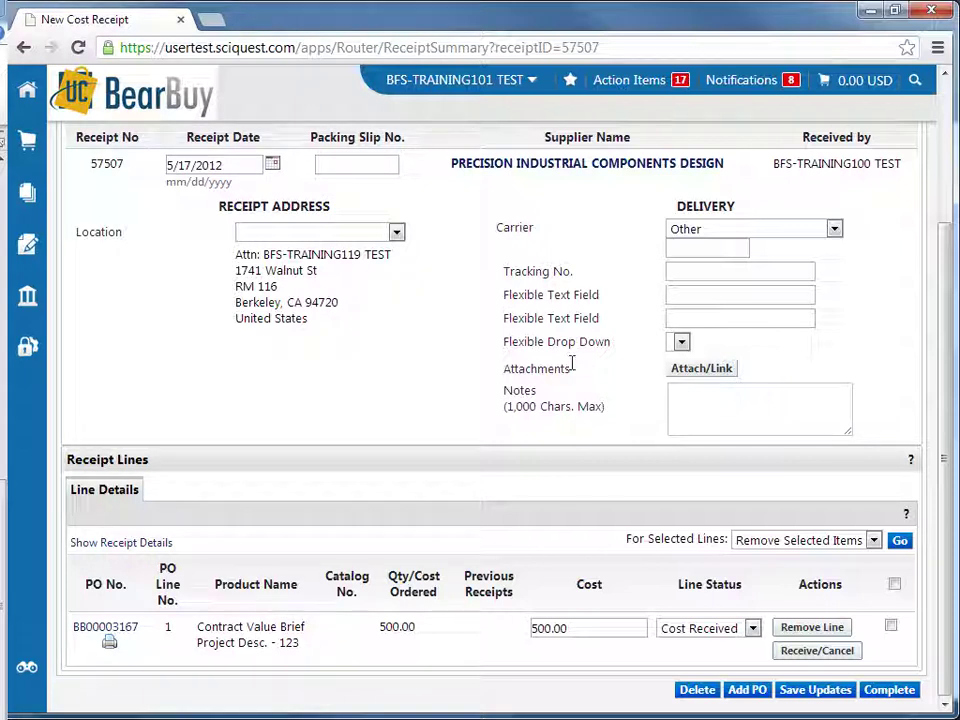
left_click(608, 637)
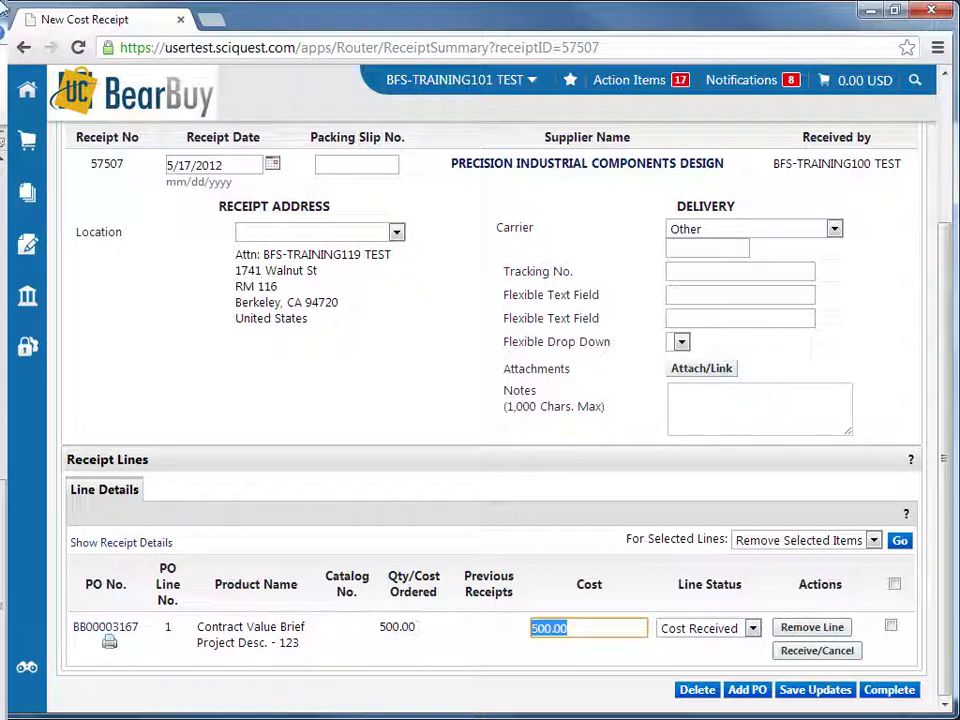
type("5")
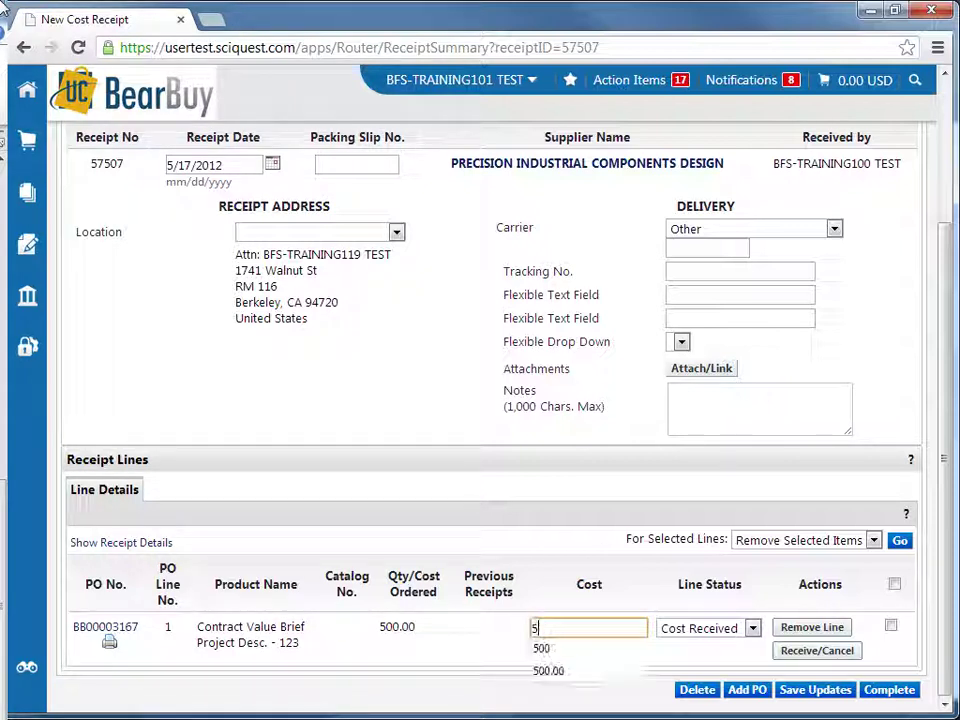
type("0.00")
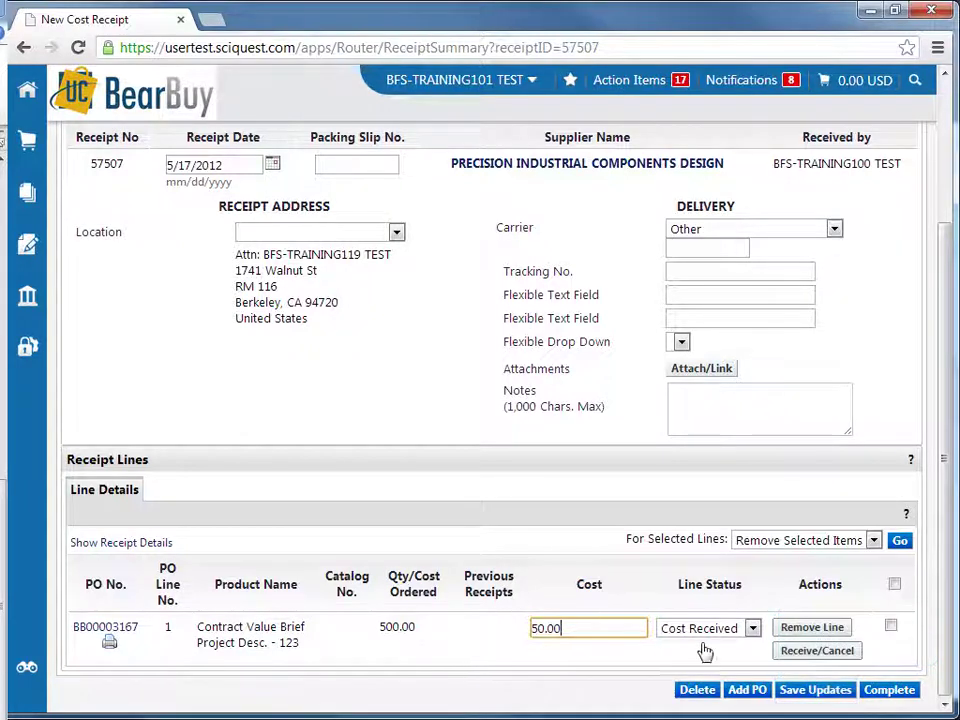
left_click(795, 694)
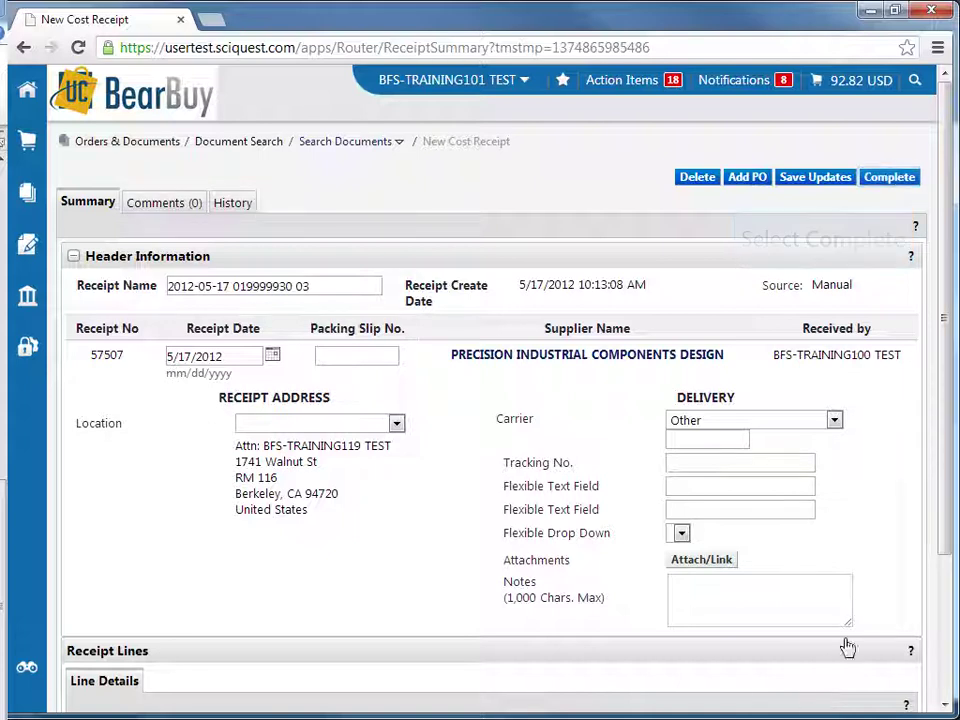
left_click(895, 182)
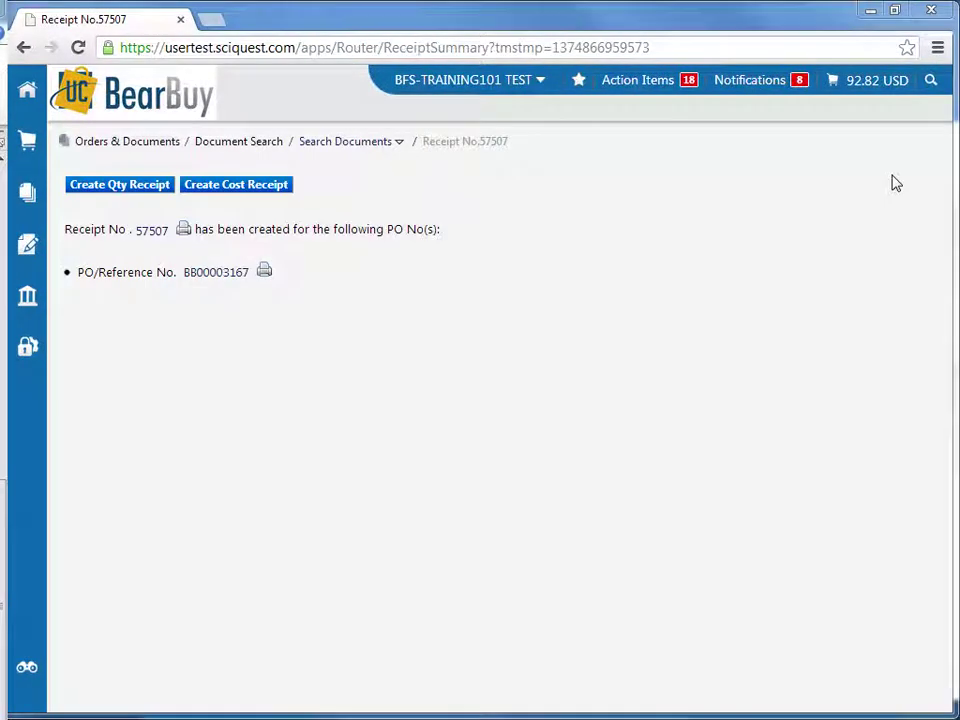